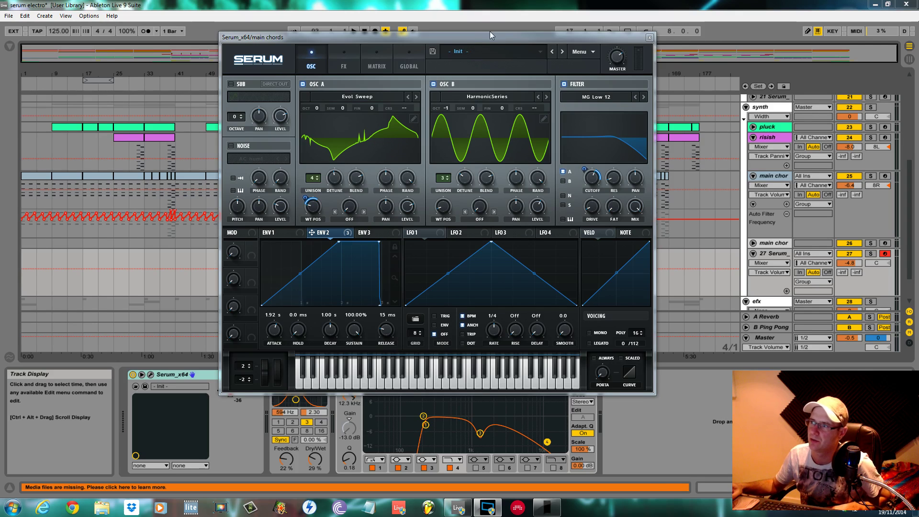
Drag the Serum window down to uncover the arrangement clips and the main chords automation lane.
left_click_drag(483, 38, 494, 263)
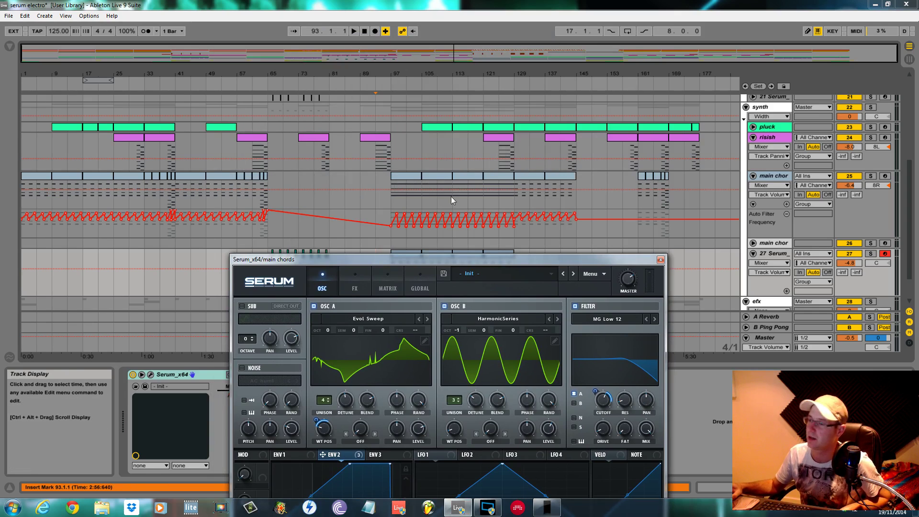
left_click_drag(531, 257, 557, 239)
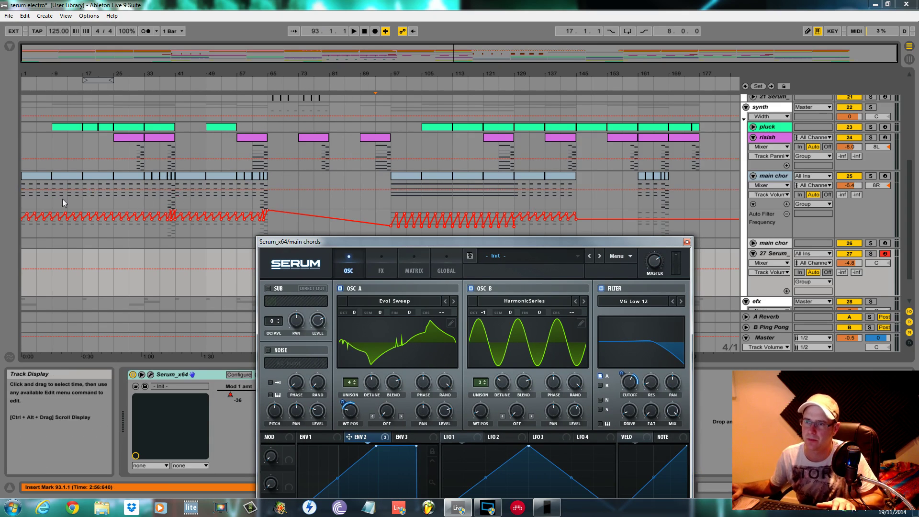
Solo the main chords track and audition it from bar 17.
scroll(88, 115, "up", 3)
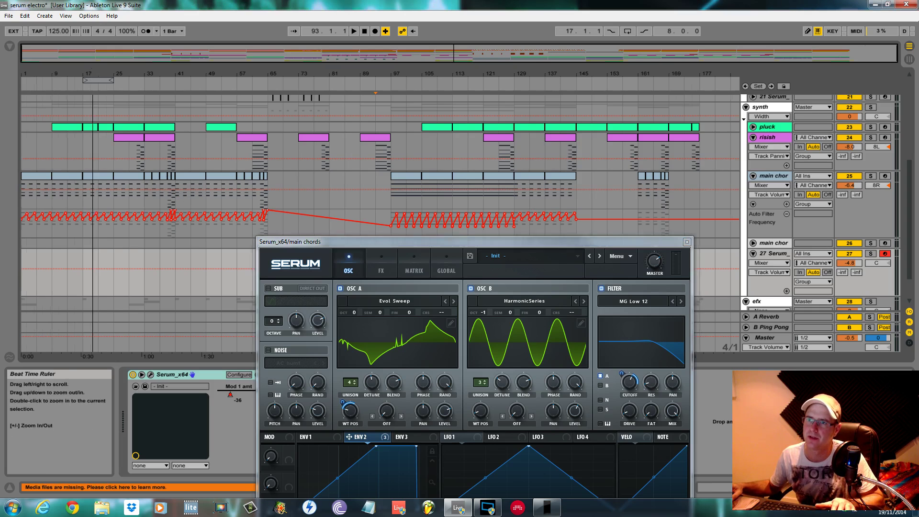
left_click(119, 205)
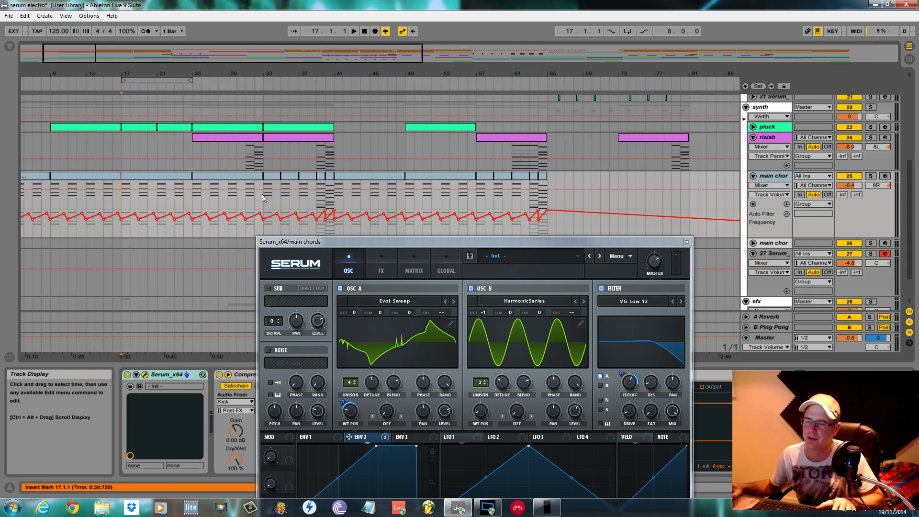
key("space")
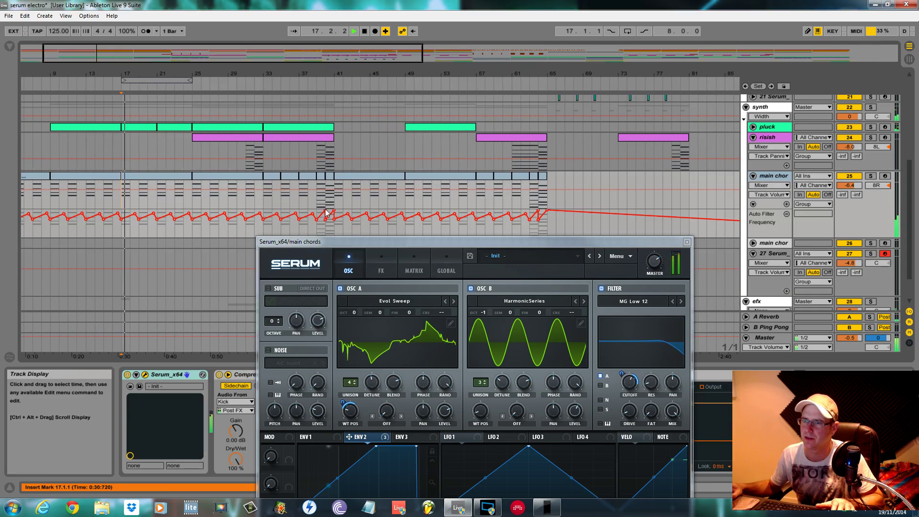
left_click(871, 175)
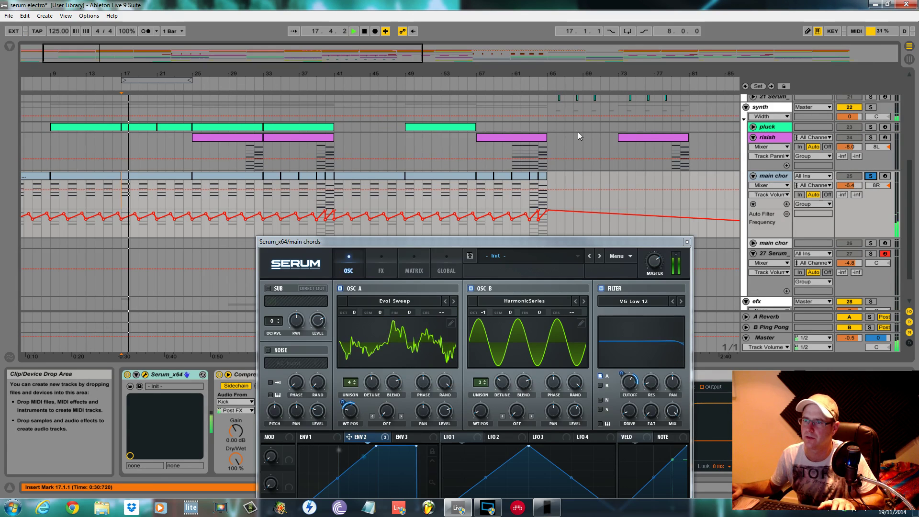
key("space")
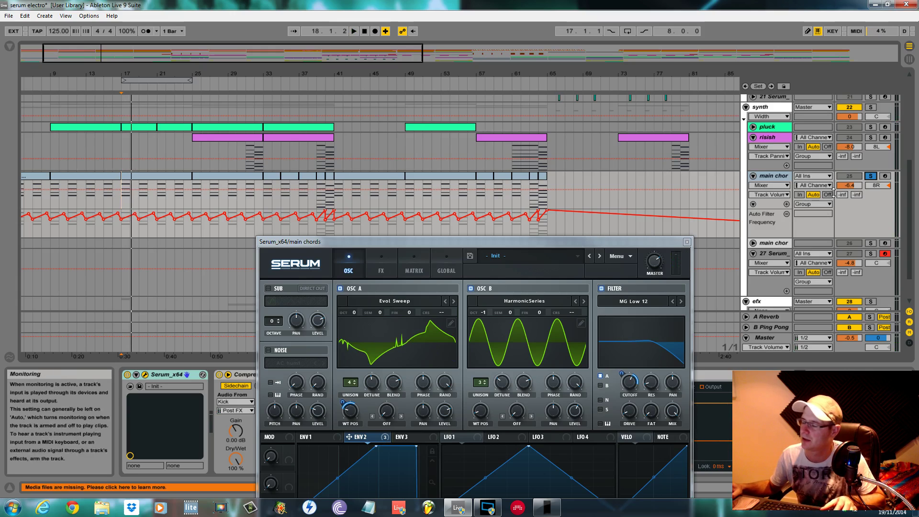
key("space")
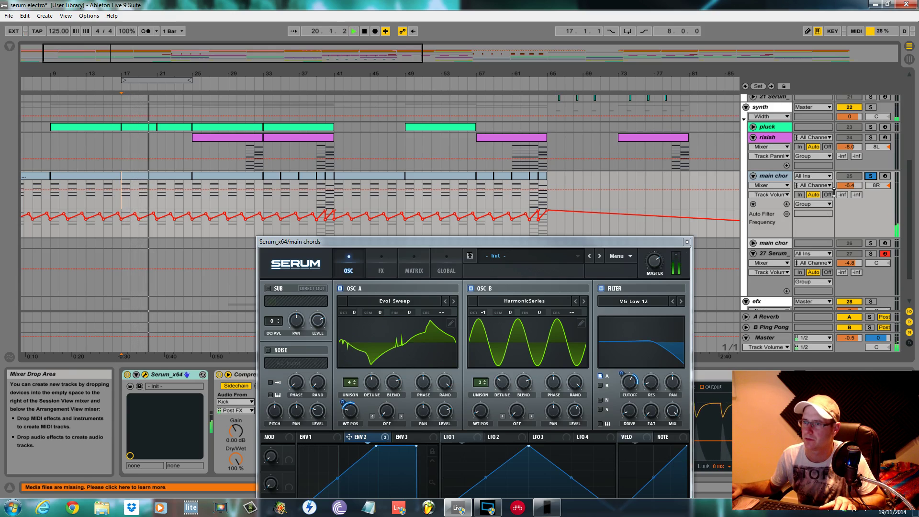
key("space")
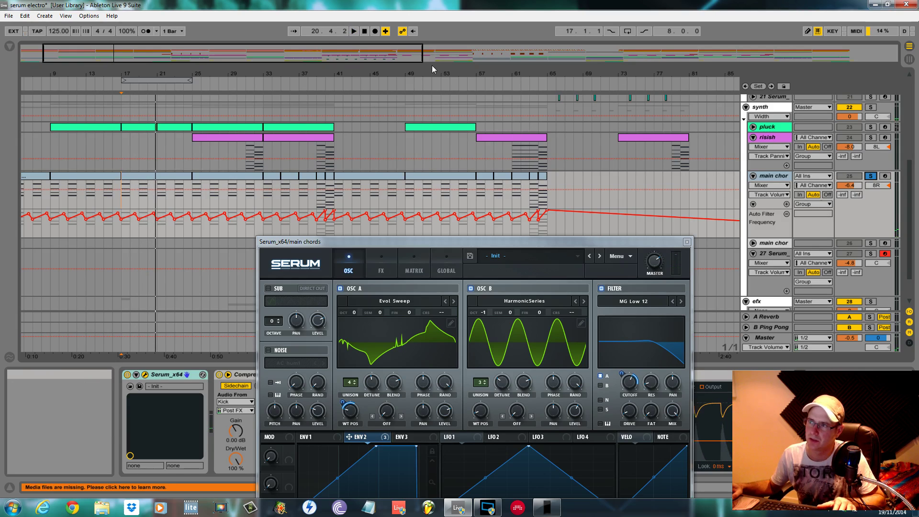
Zoom out to the whole arrangement and raise the Serum window to full view.
left_click_drag(550, 72, 551, 57)
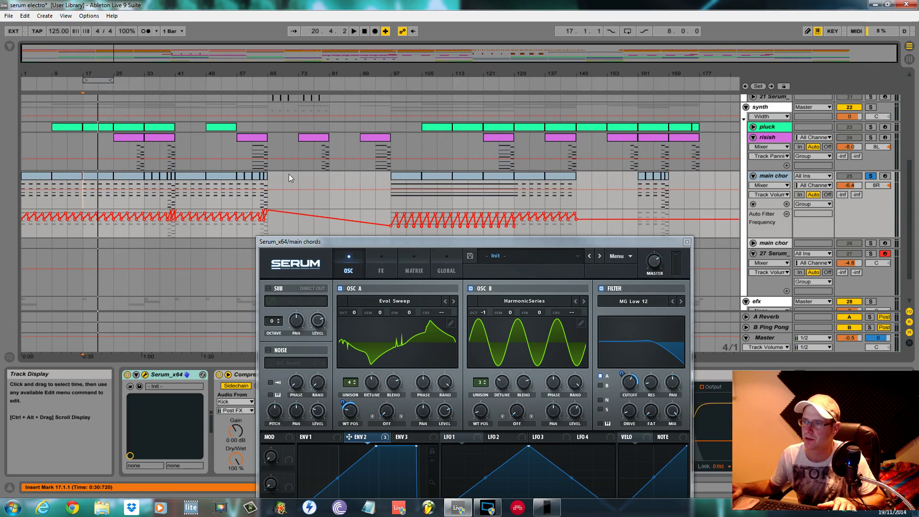
scroll(335, 168, "up", 4)
scroll(330, 178, "down", 4)
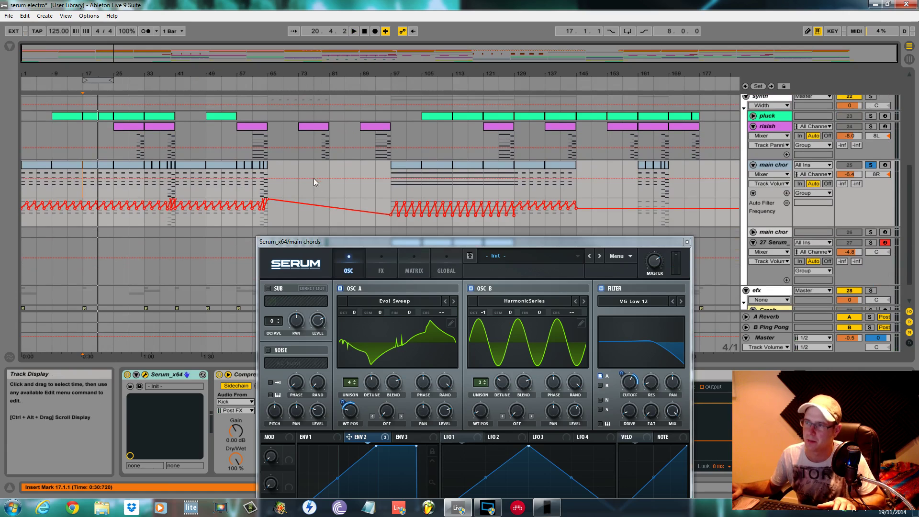
scroll(312, 177, "up", 6)
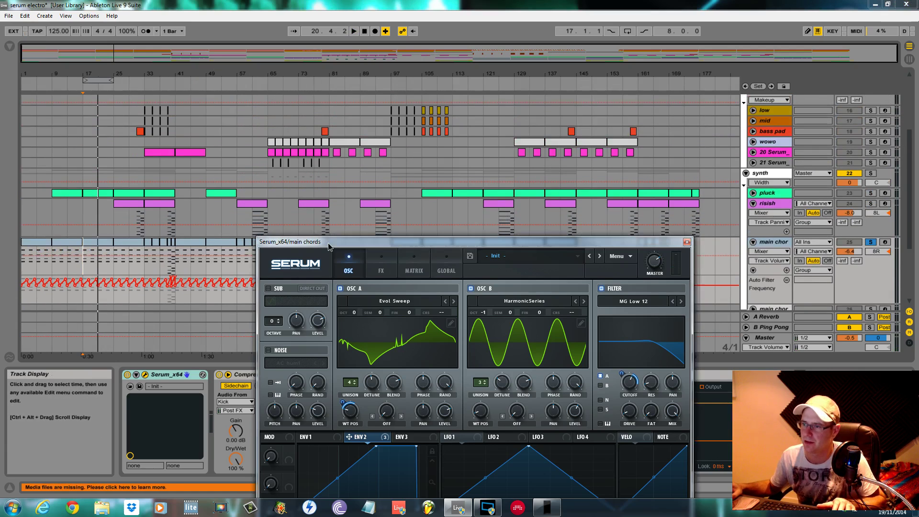
left_click_drag(328, 246, 323, 71)
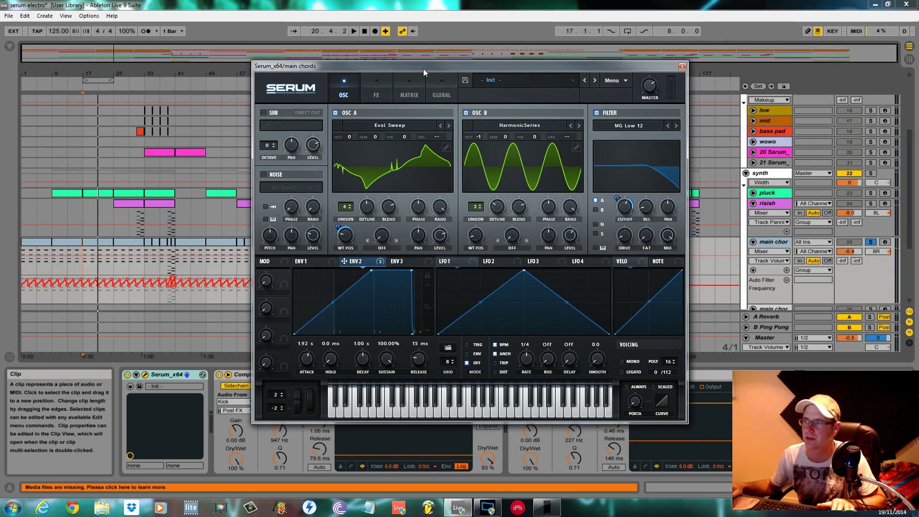
Move Serum to the bottom and play the soloed chords from bar 121, then stop.
left_click_drag(418, 71, 331, 376)
left_click(96, 262)
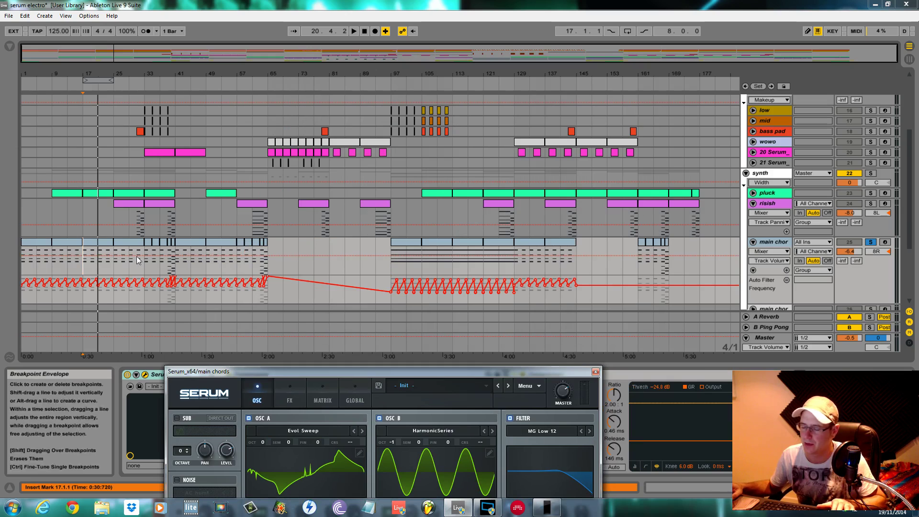
left_click(483, 267)
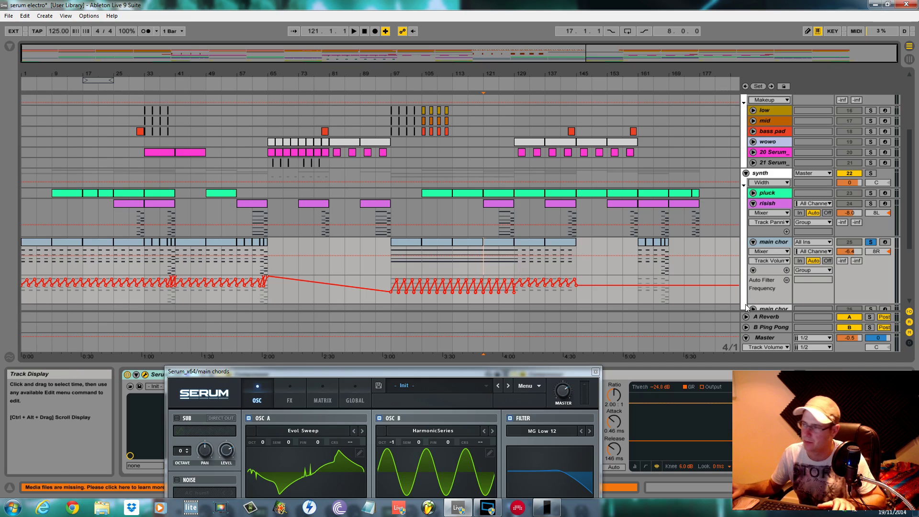
key("space")
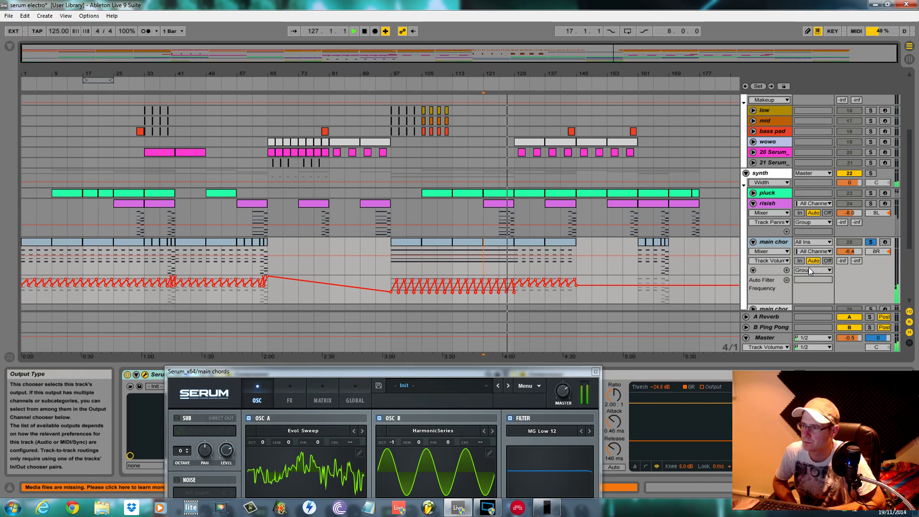
key("space")
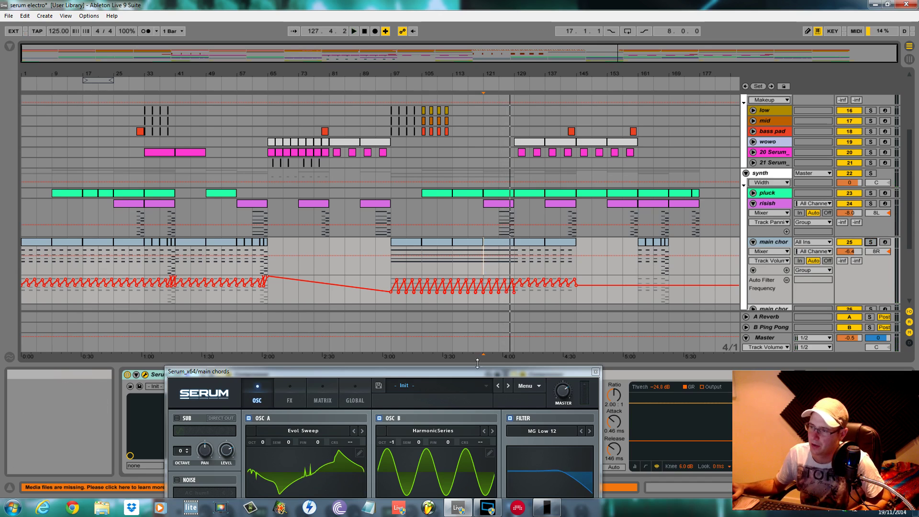
Raise the Serum window and reset the patch with Init Preset.
left_click_drag(476, 374, 491, 49)
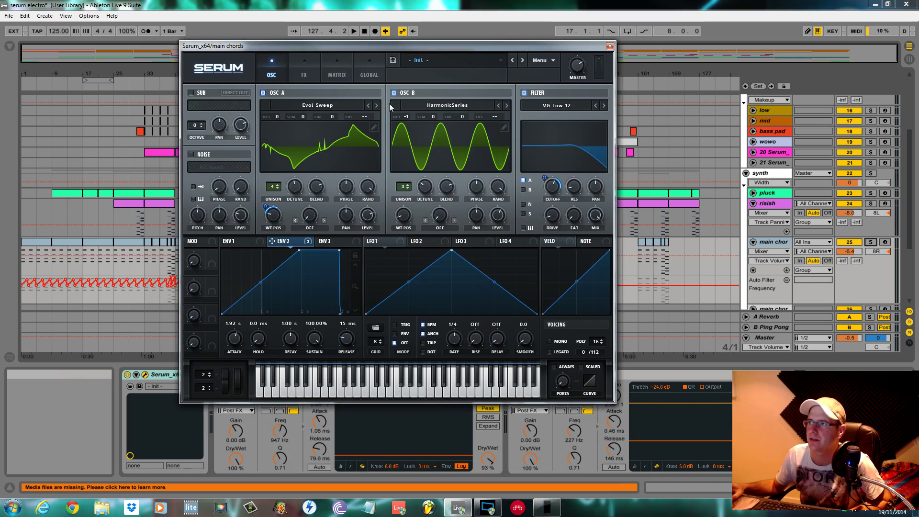
left_click(551, 61)
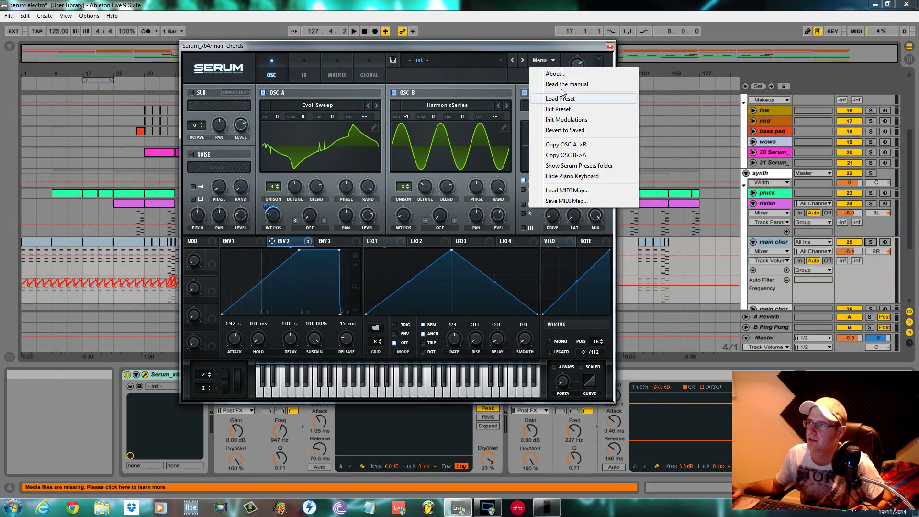
left_click(560, 109)
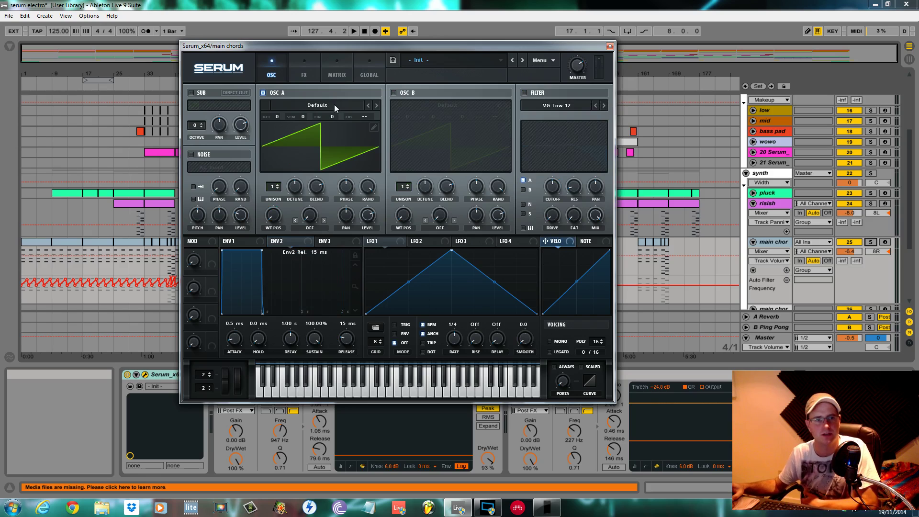
Load the Digital > Evol Sweep wavetable into OSC A.
left_click(300, 105)
mouse_move(308, 127)
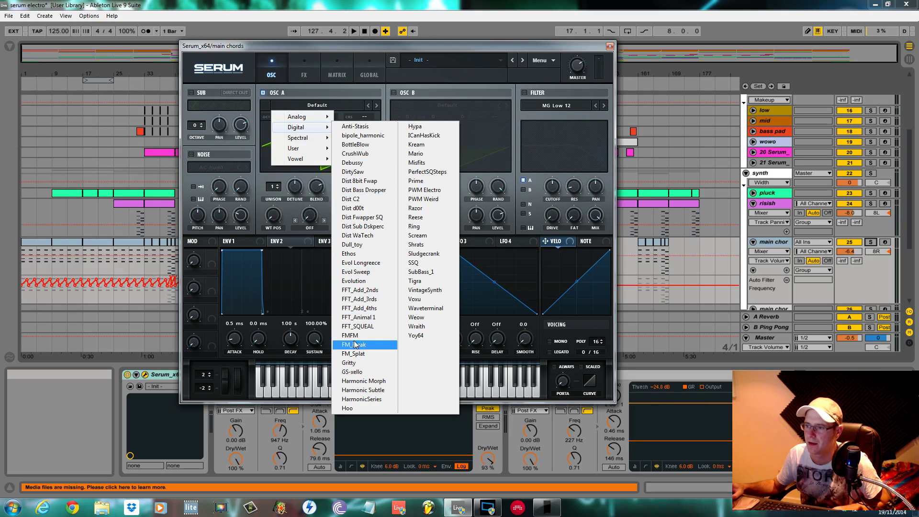
left_click(355, 272)
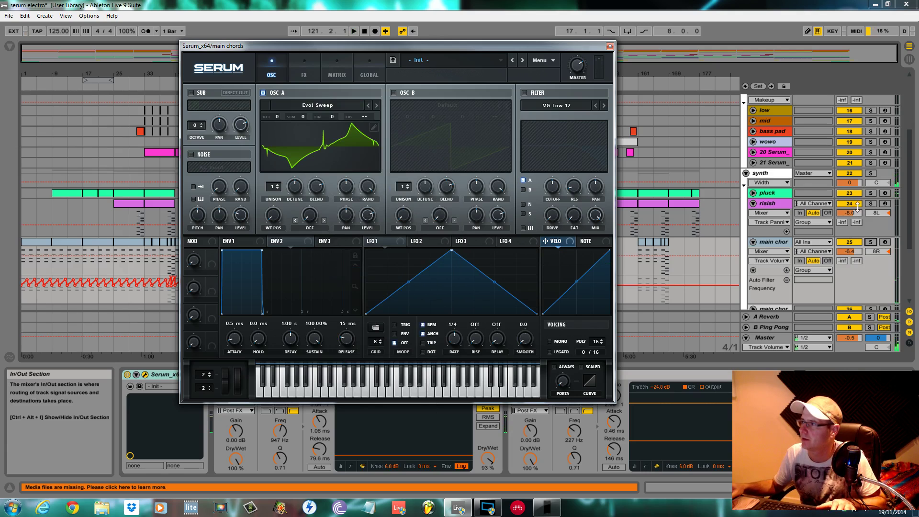
Solo main chords, start playback, and lower Serum to reveal the automation lane.
left_click(870, 242)
key("space")
left_click_drag(541, 47, 411, 280)
left_click_drag(479, 279, 479, 322)
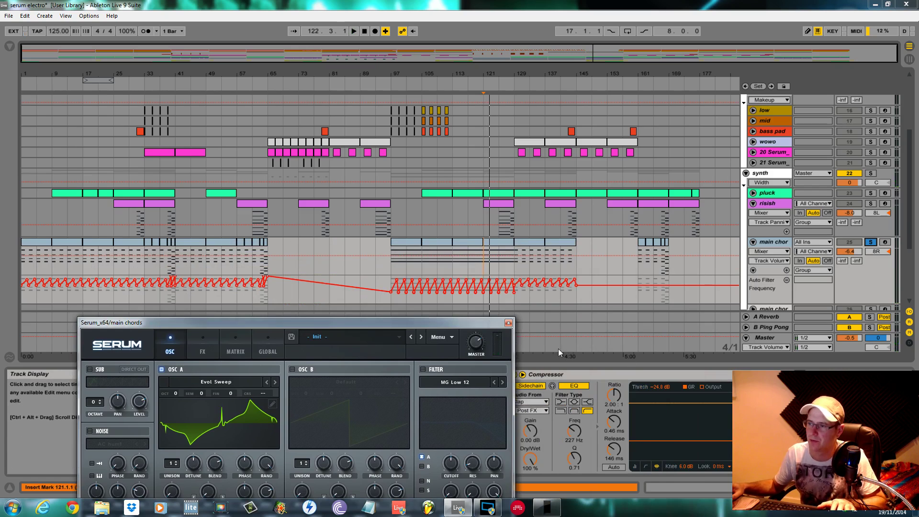
Audition the Auto Filter-shaped chords, then scroll the device chain to reveal EQ Eight.
left_click_drag(482, 326, 461, 319)
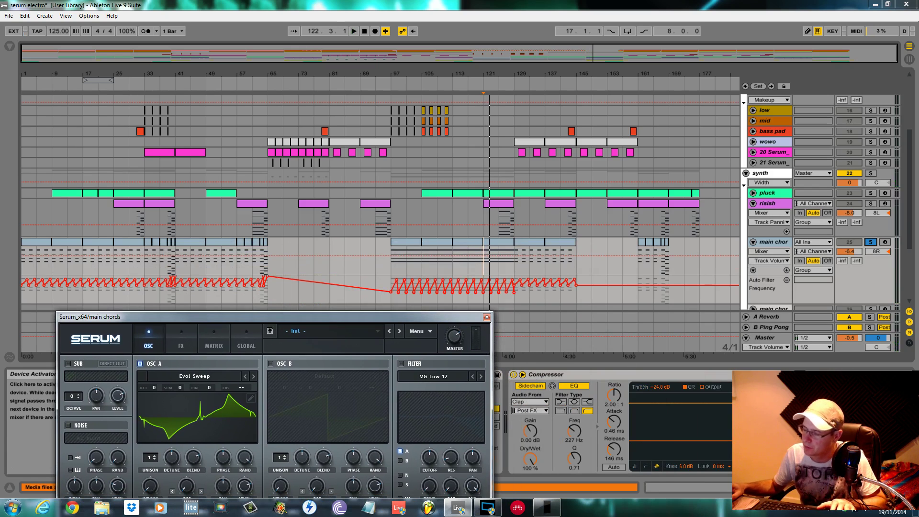
key("space")
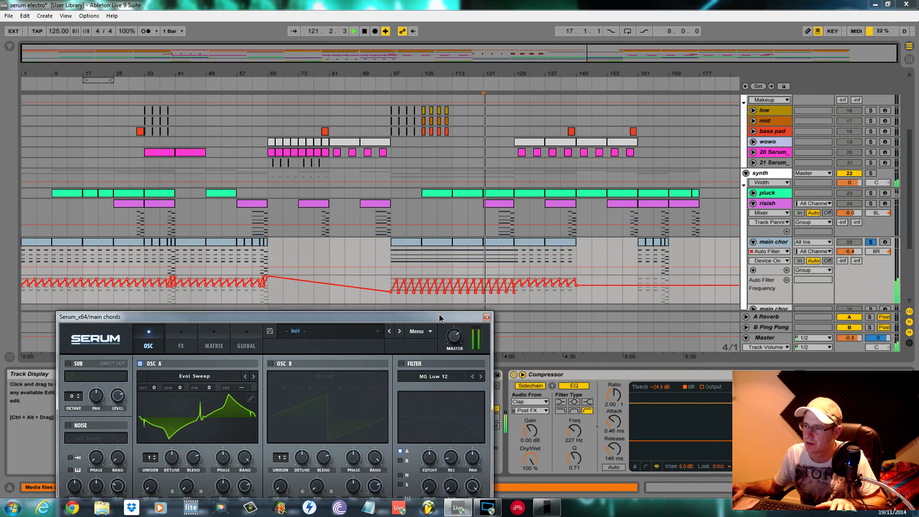
left_click_drag(439, 318, 457, 287)
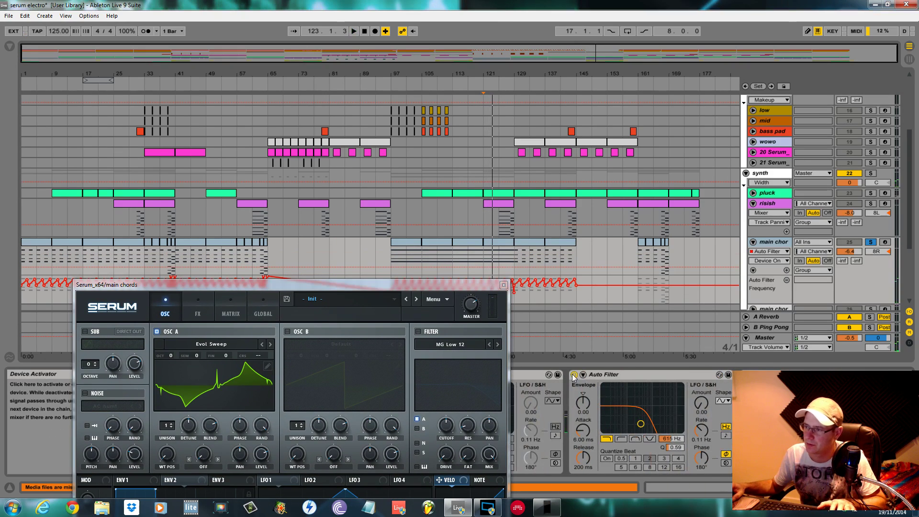
key("space")
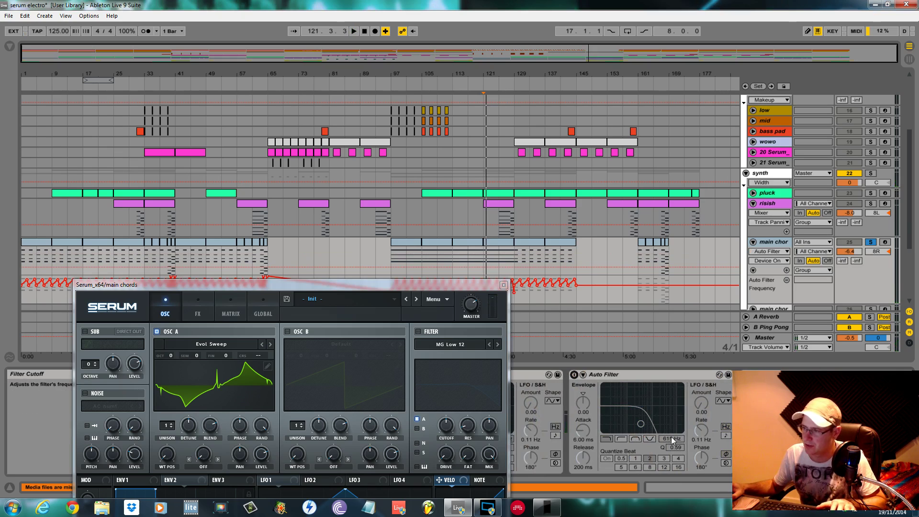
key("space")
key("space")
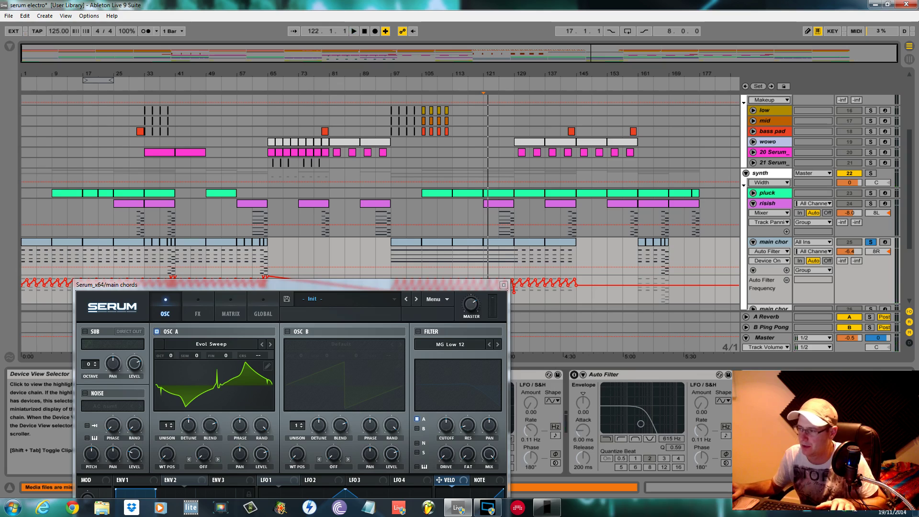
scroll(691, 422, "down", 5)
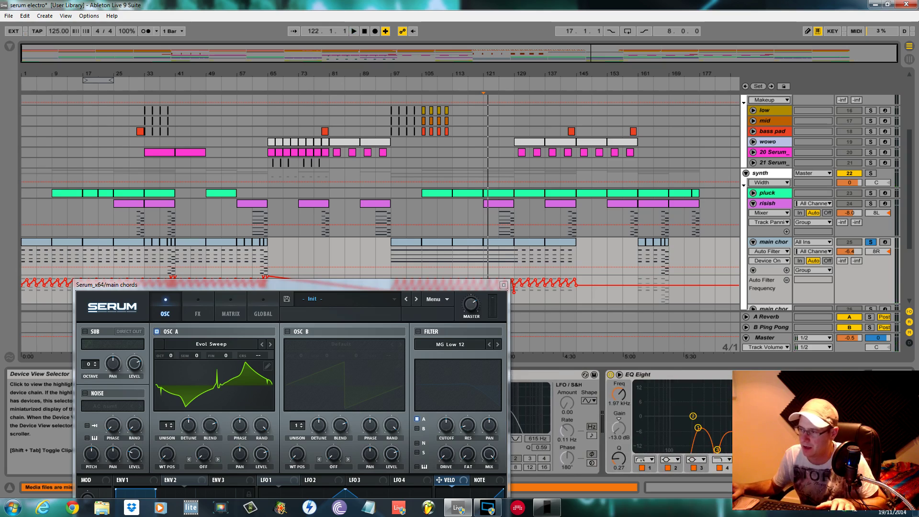
Toggle EQ Eight on and off during playback to compare the chords.
key("space")
left_click(611, 376)
left_click(611, 375)
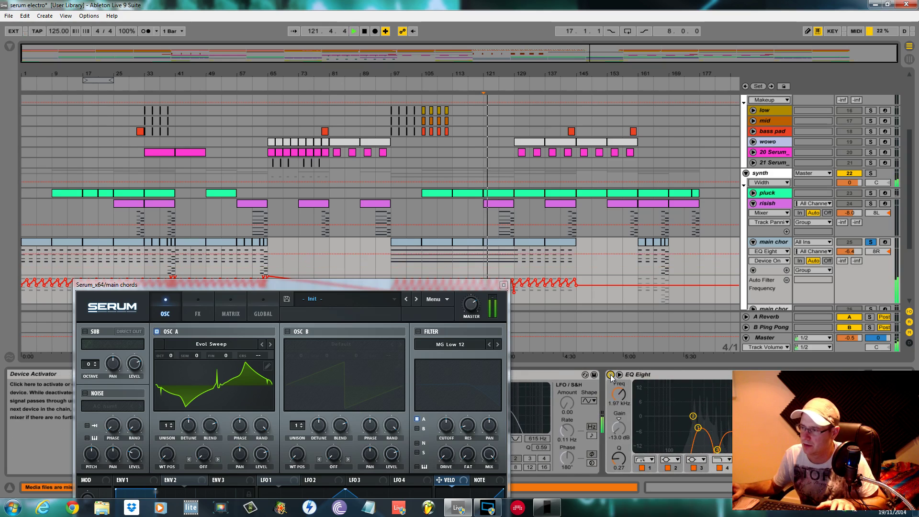
left_click(611, 375)
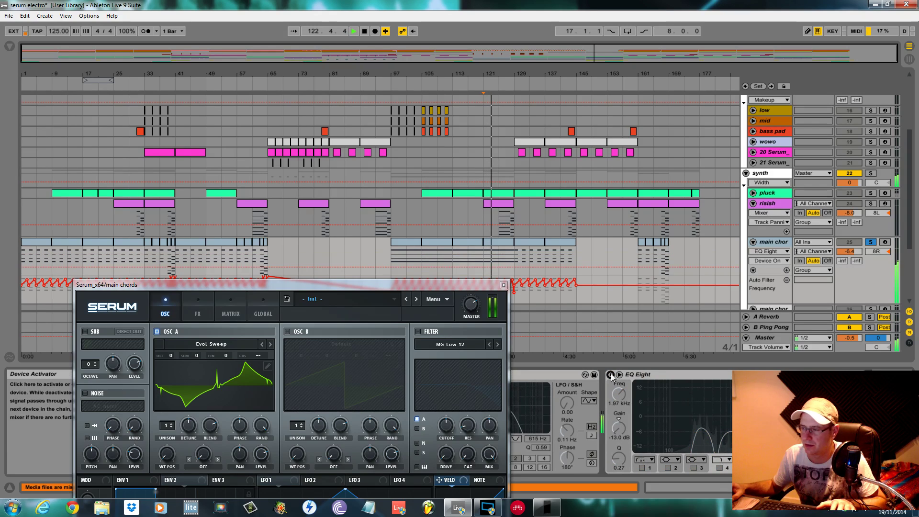
left_click(614, 378)
key("space")
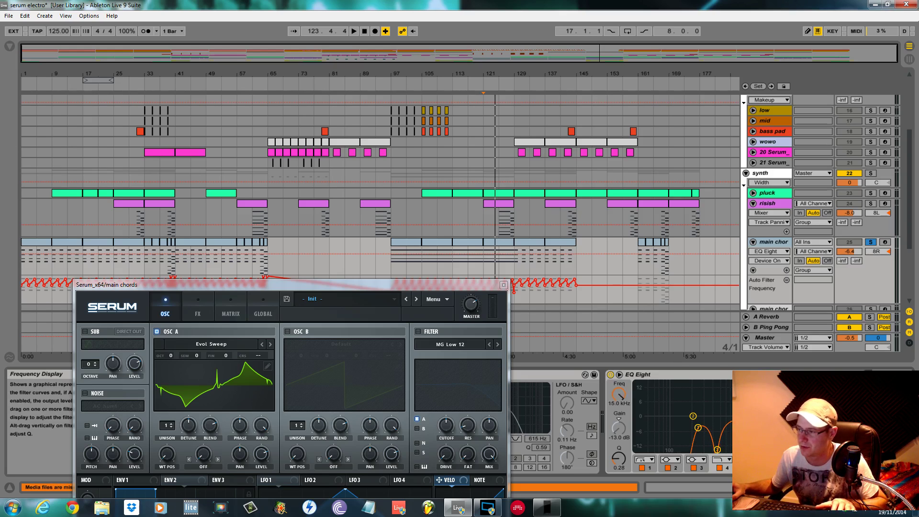
Replay the chords, leave EQ Eight switched off, and move Serum off the automation lane.
key("space")
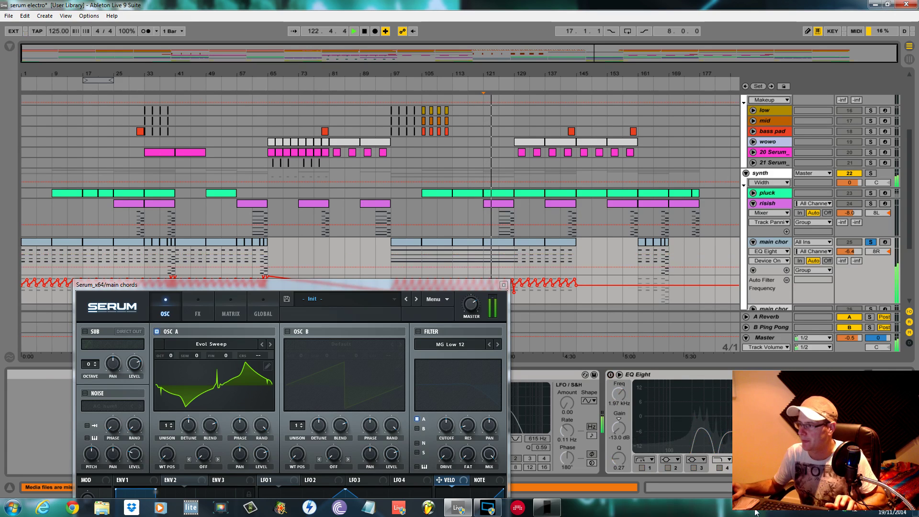
key("space")
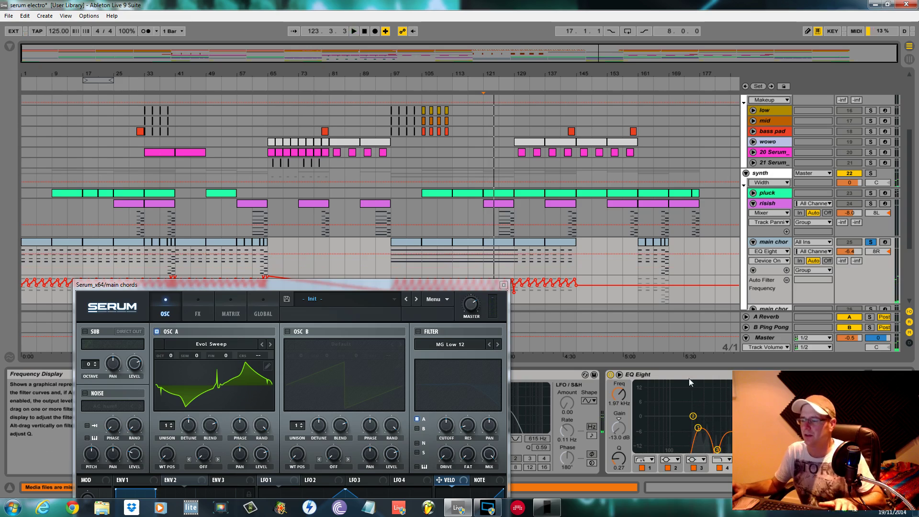
left_click(611, 375)
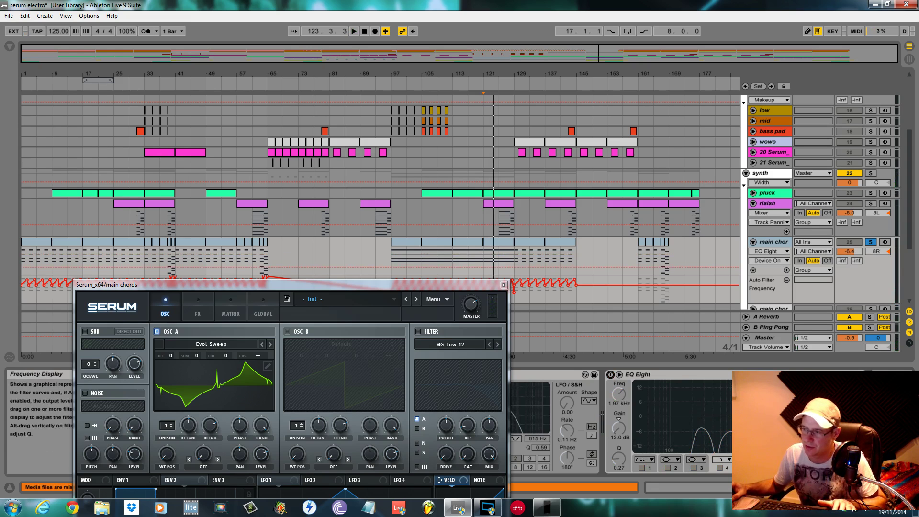
mouse_move(444, 286)
left_mouse_down()
mouse_move(780, 313)
mouse_move(718, 326)
mouse_move(658, 227)
mouse_move(619, 185)
left_mouse_up()
Raise OSC A's wavetable position to 70 while auditioning the synth.
key("space")
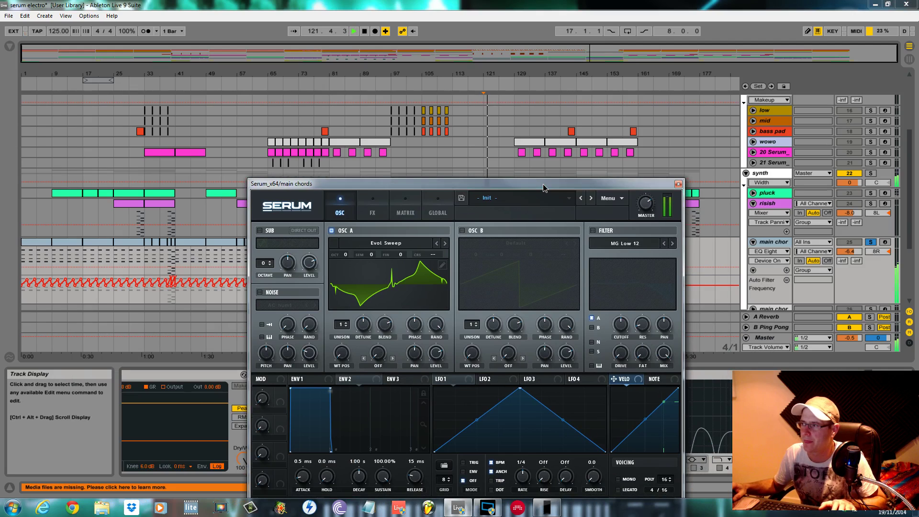
key("space")
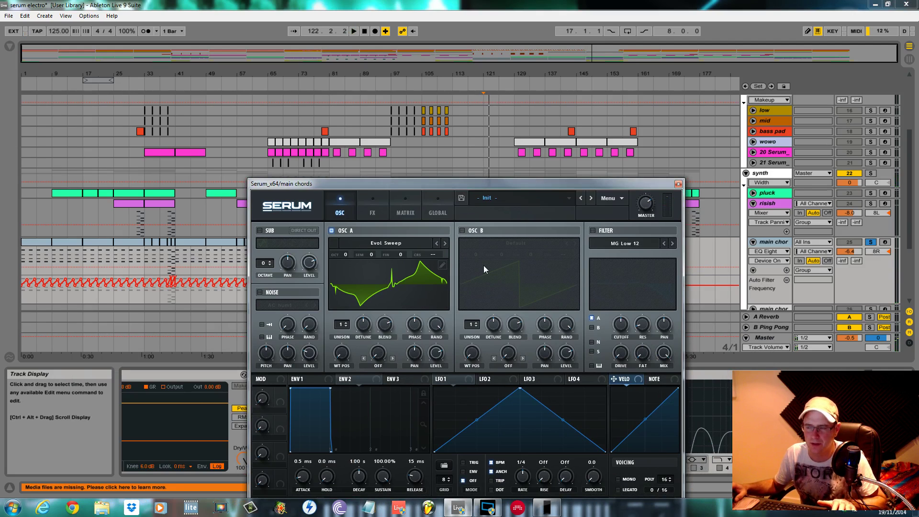
left_click_drag(455, 180, 510, 140)
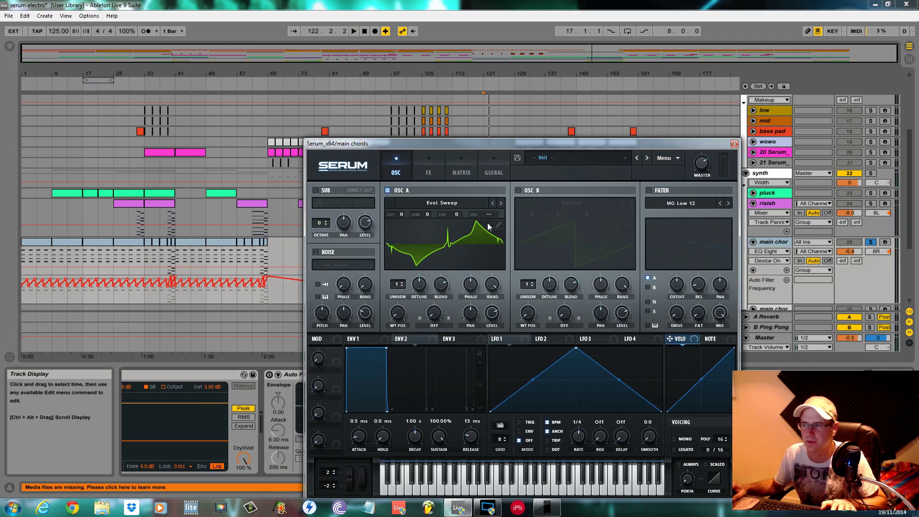
key("space")
key("space")
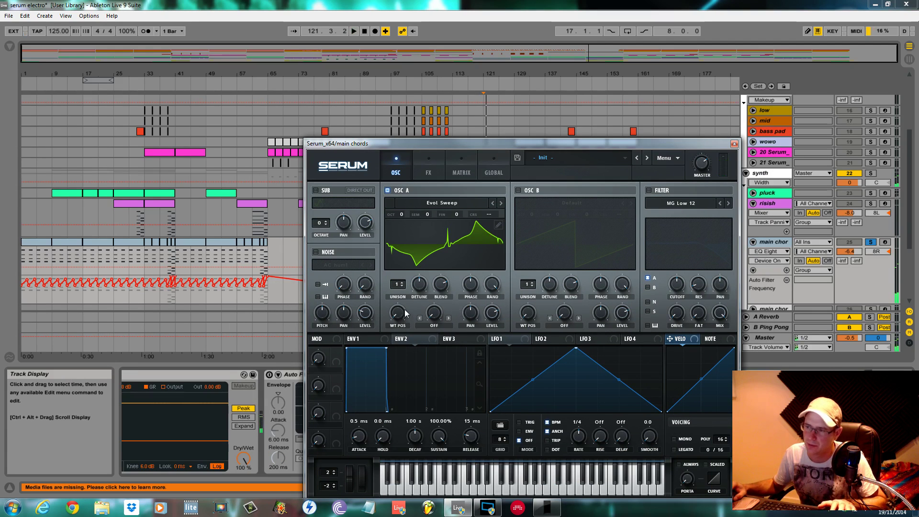
left_click_drag(406, 316, 403, 293)
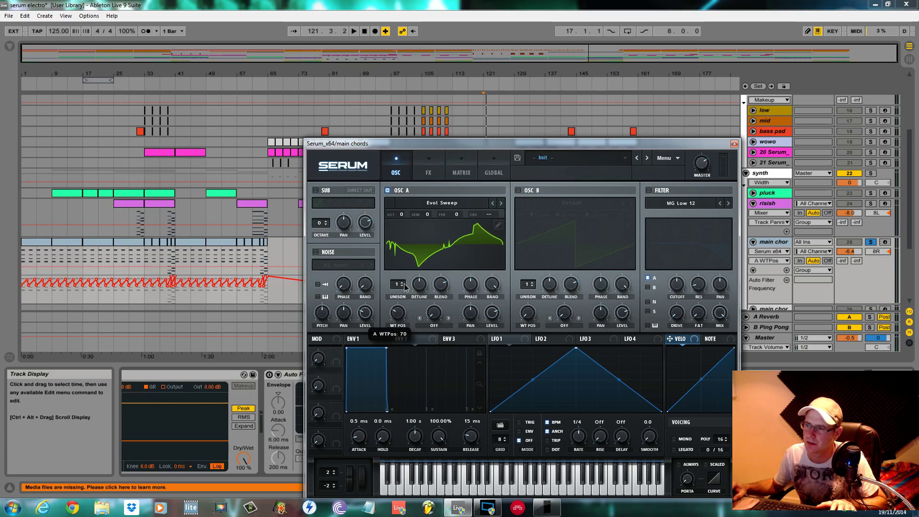
key("space")
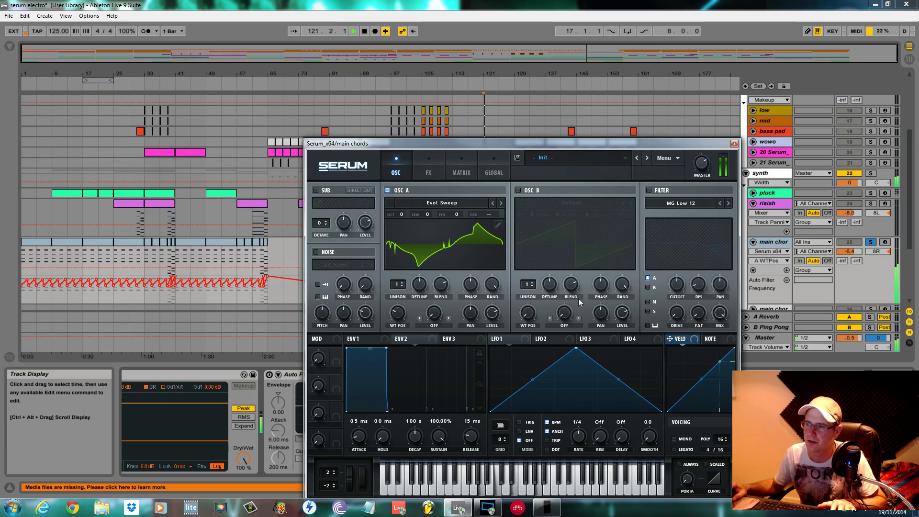
key("space")
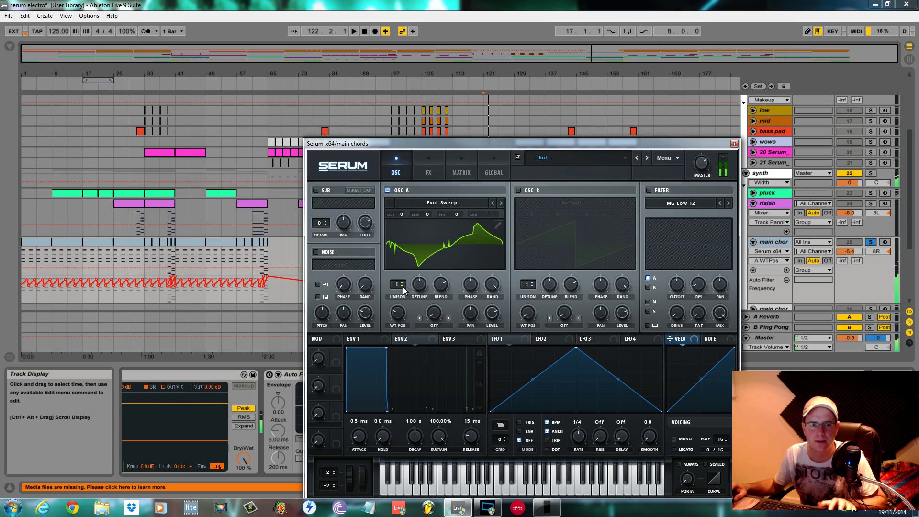
Give OSC A 4 unison voices with detune 0.18 and blend 74.
left_click_drag(403, 286, 401, 269)
key("space")
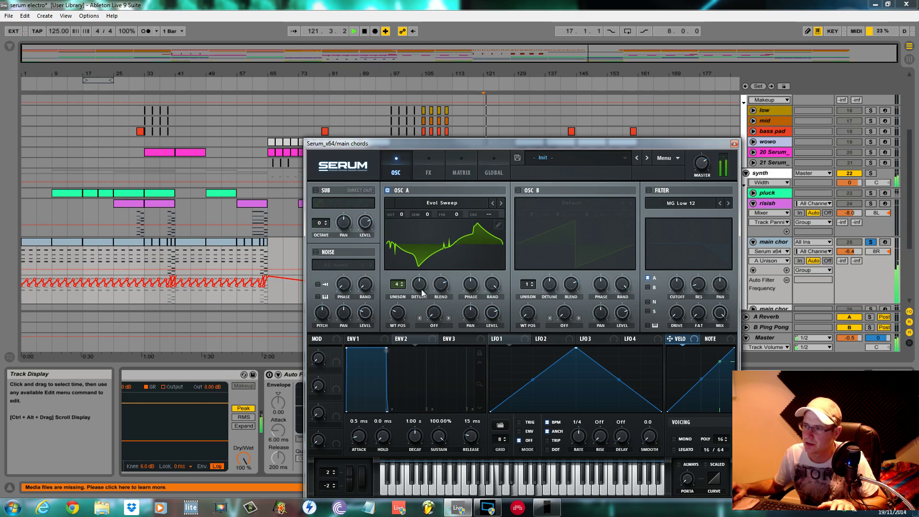
left_click(422, 298)
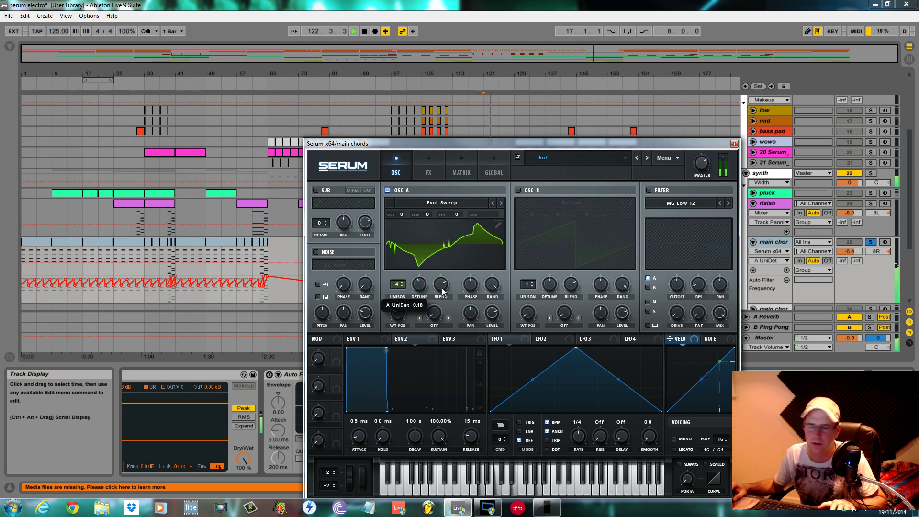
left_click(443, 286)
key("space")
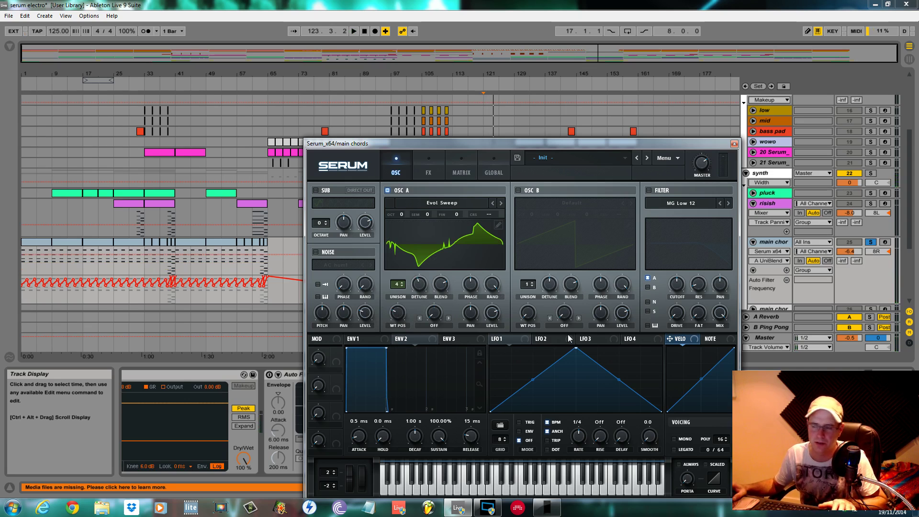
key("space")
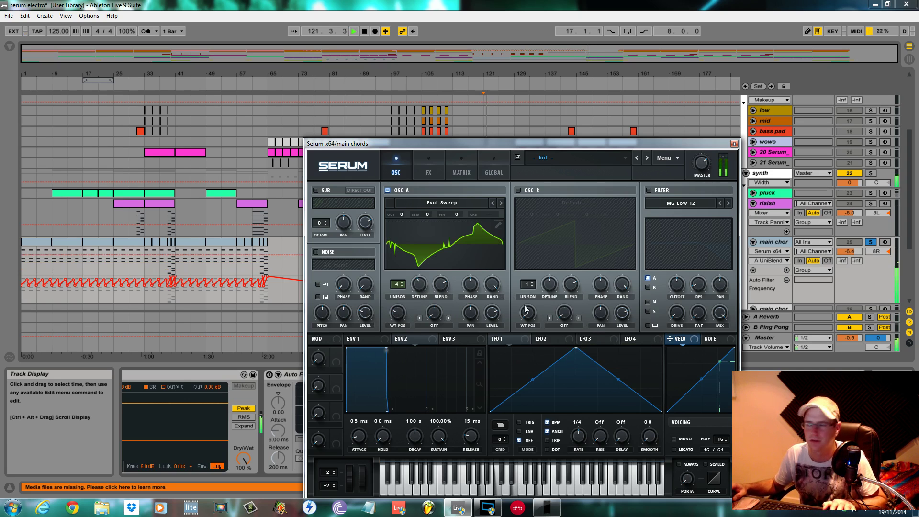
Enlarge the piano roll to inspect the four-note A2–A3 chord, then shrink it back.
left_click_drag(594, 142, 610, 458)
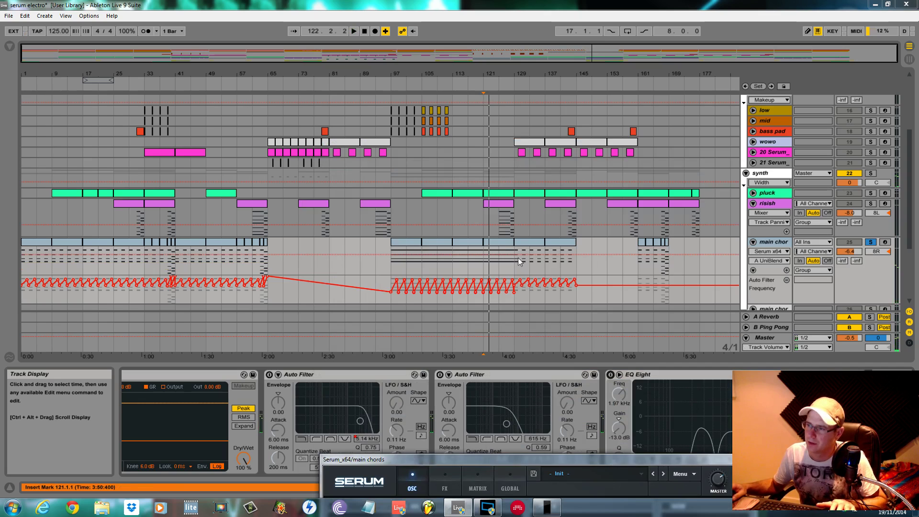
key("space")
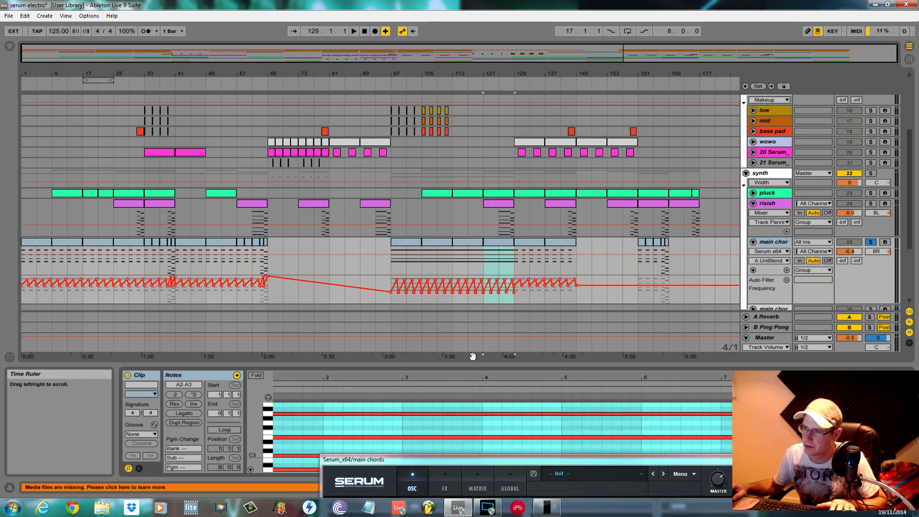
left_click_drag(475, 365, 500, 48)
scroll(358, 220, "up", 3)
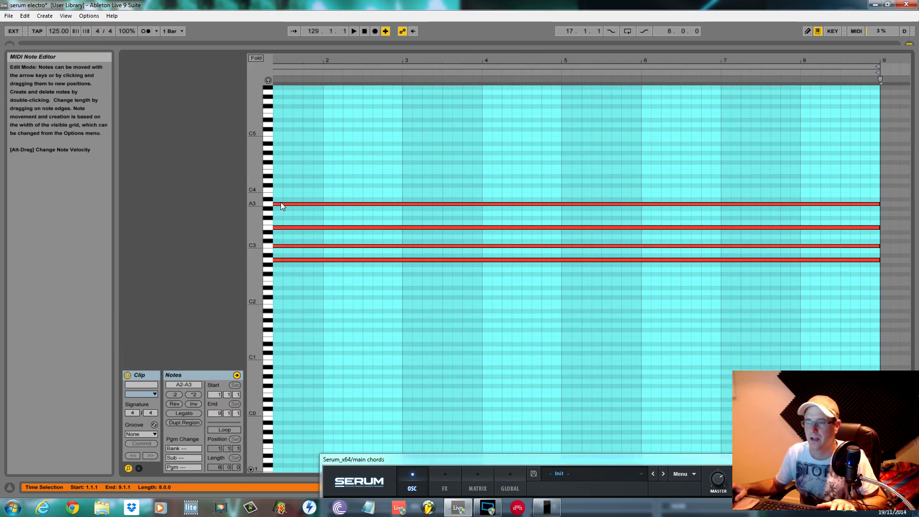
left_click_drag(685, 45, 662, 420)
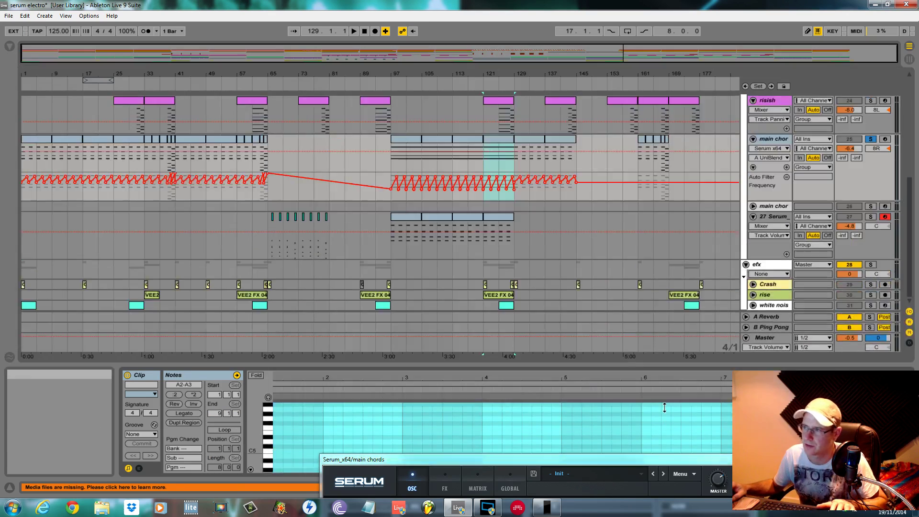
key("space")
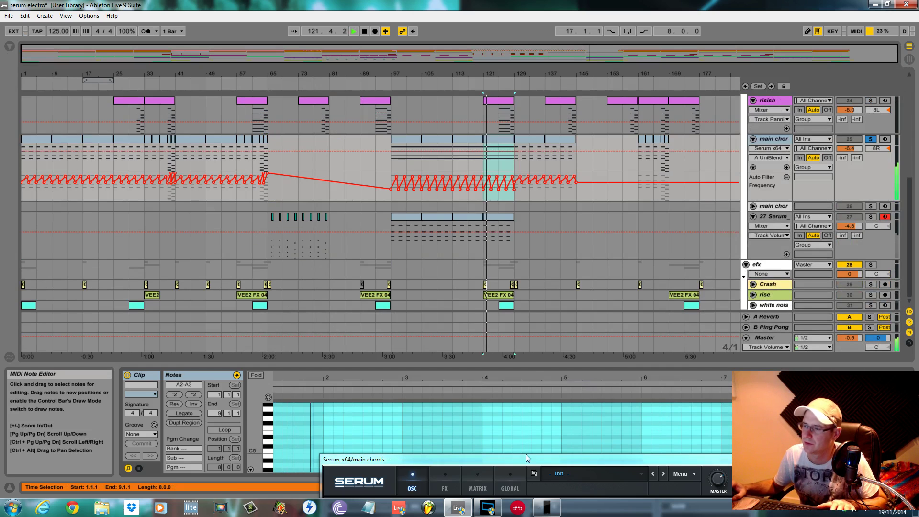
Switch on OSC B and load the Digital > HarmonicSeries wavetable.
left_click_drag(526, 459, 467, 94)
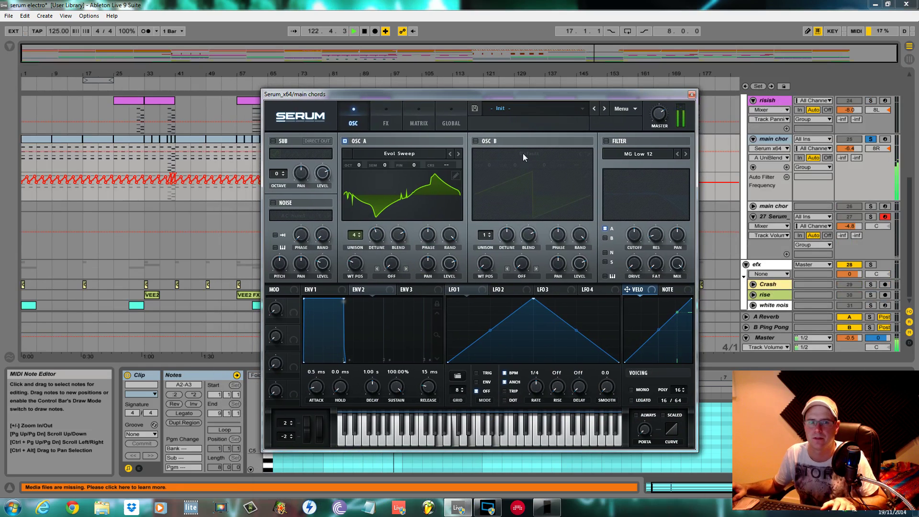
left_click(476, 141)
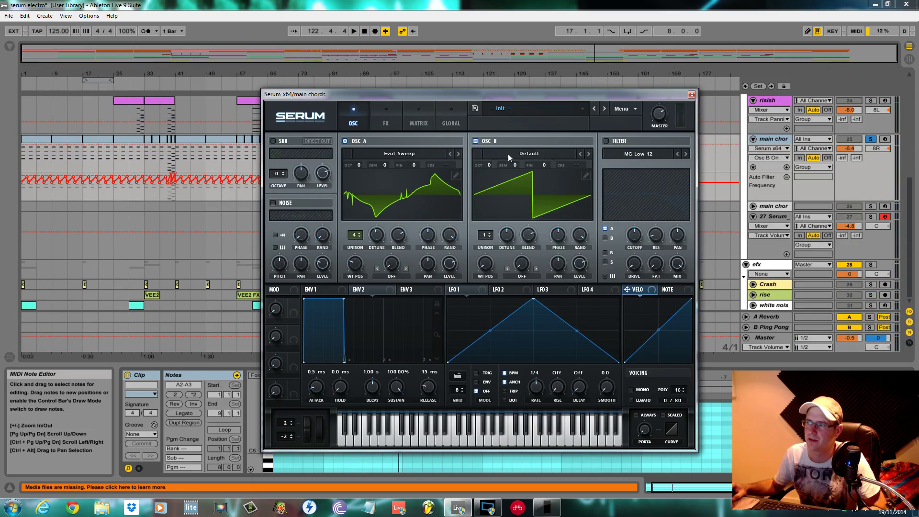
left_click(509, 156)
mouse_move(525, 177)
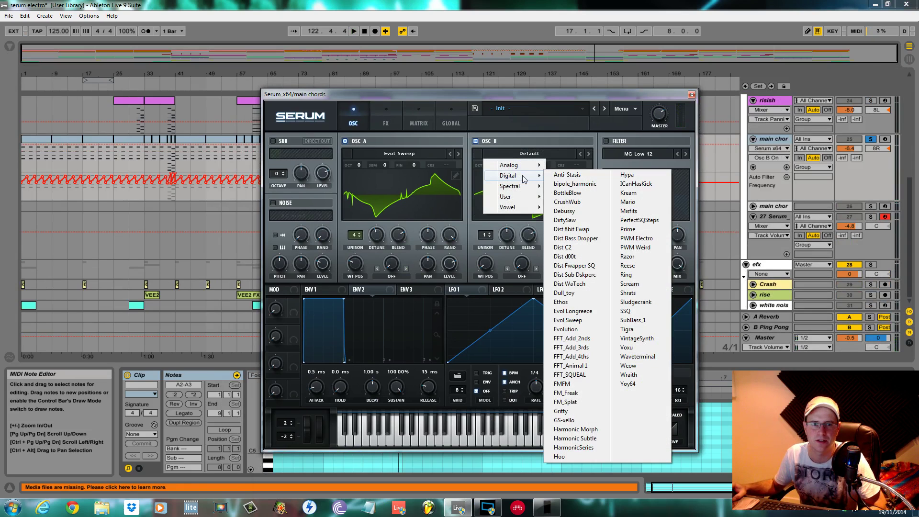
left_click(576, 447)
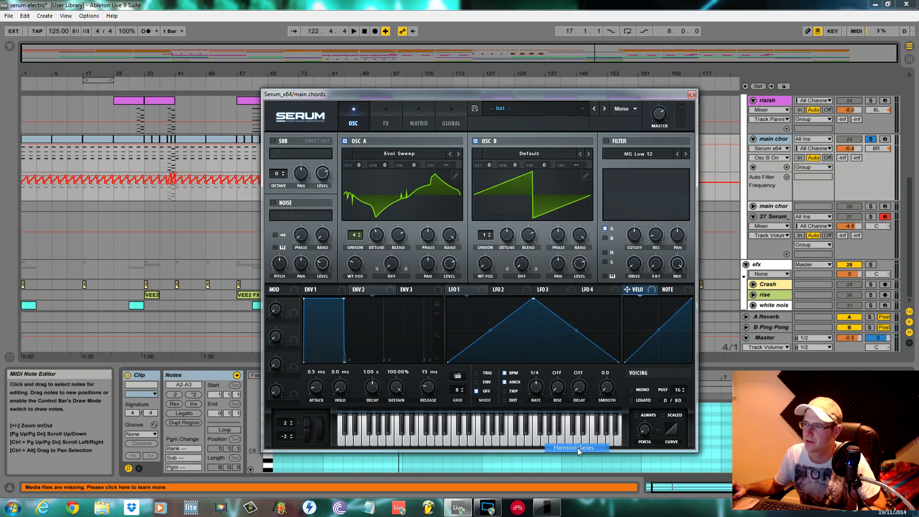
Set OSC B's wavetable position to 3 and return the display to 2-D view.
left_click_drag(487, 264, 486, 253)
left_click(526, 205)
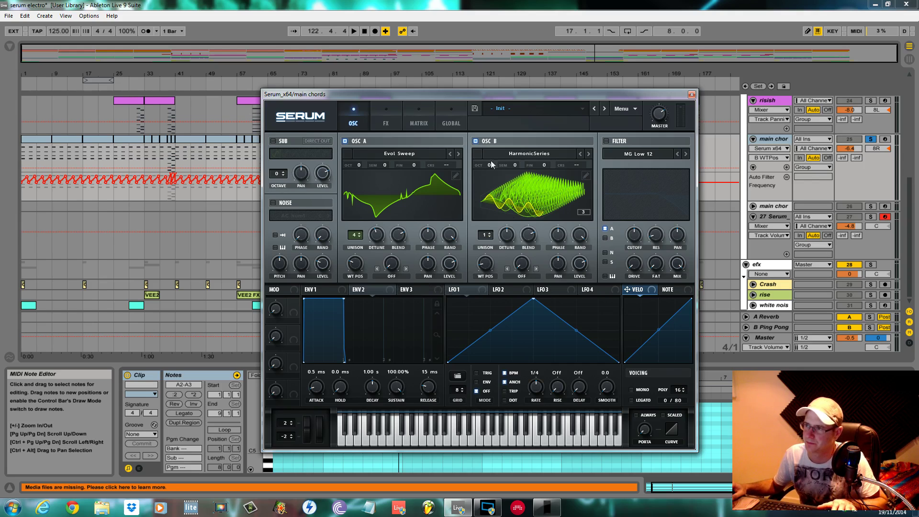
left_click(528, 197)
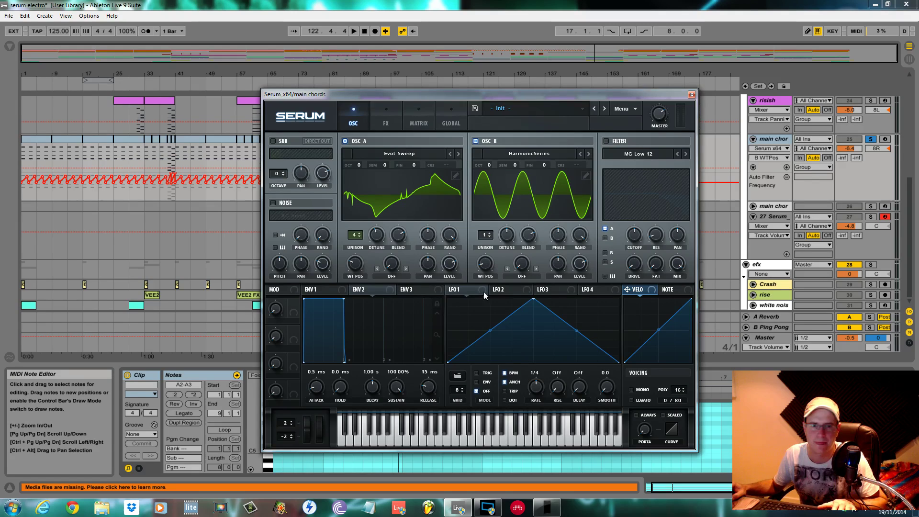
left_click_drag(492, 270, 489, 267)
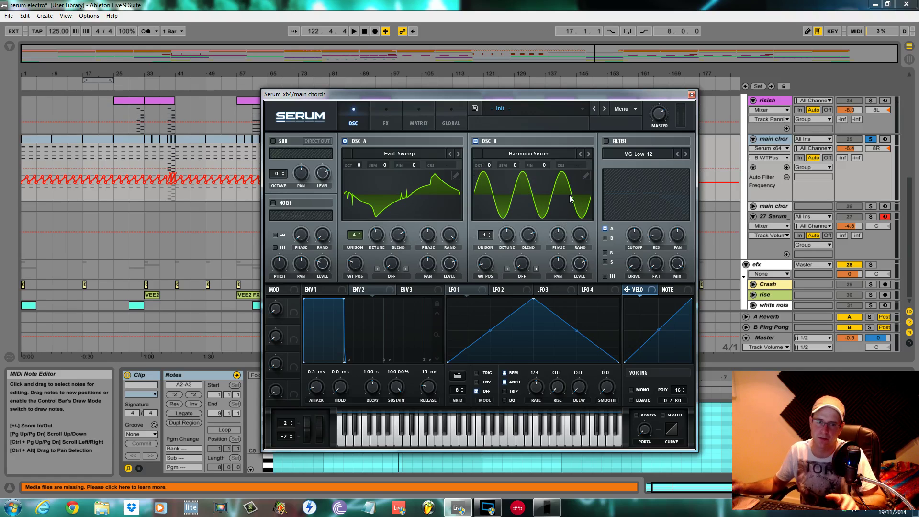
Raise OSC B's unison to 3 voices and audition the layered patch.
left_click_drag(488, 238, 512, 246)
key("space")
key("space")
key("space")
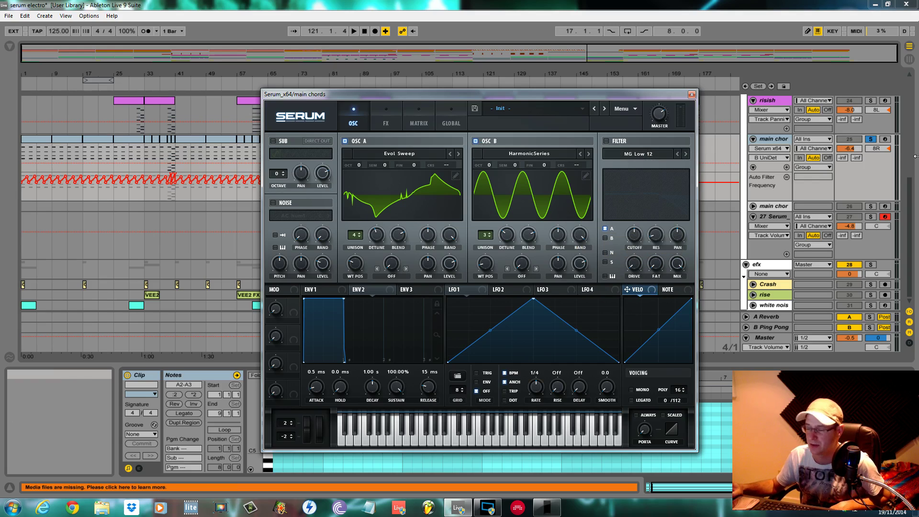
Switch on Serum's MG Low 12 filter at about 1011 Hz cutoff and add a little drive.
left_click(607, 141)
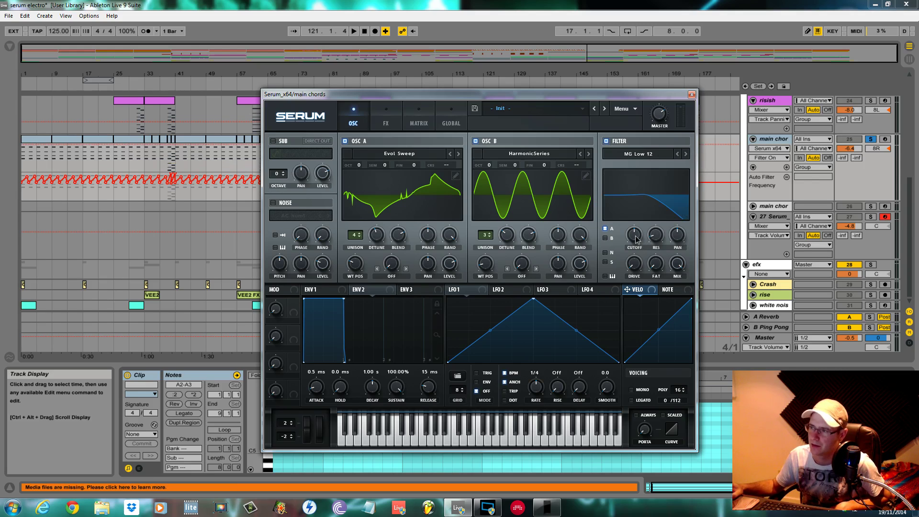
left_click_drag(637, 236, 638, 229)
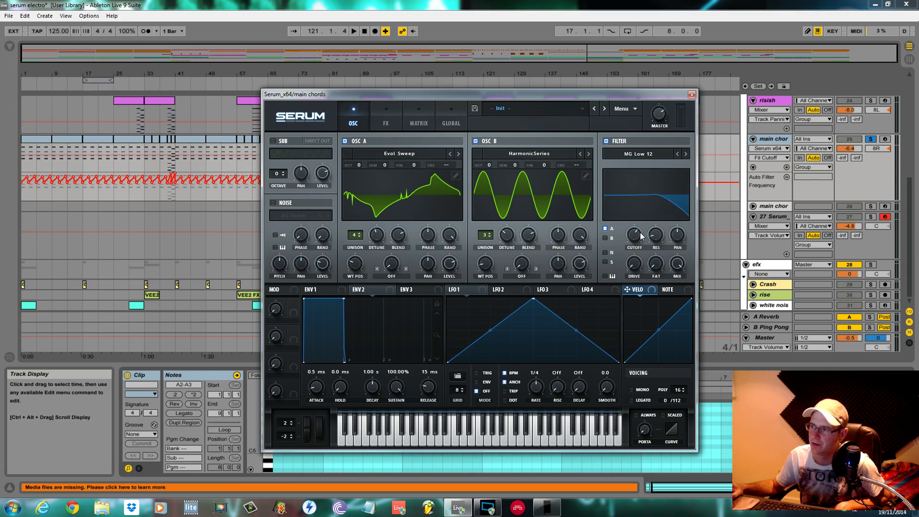
key("space")
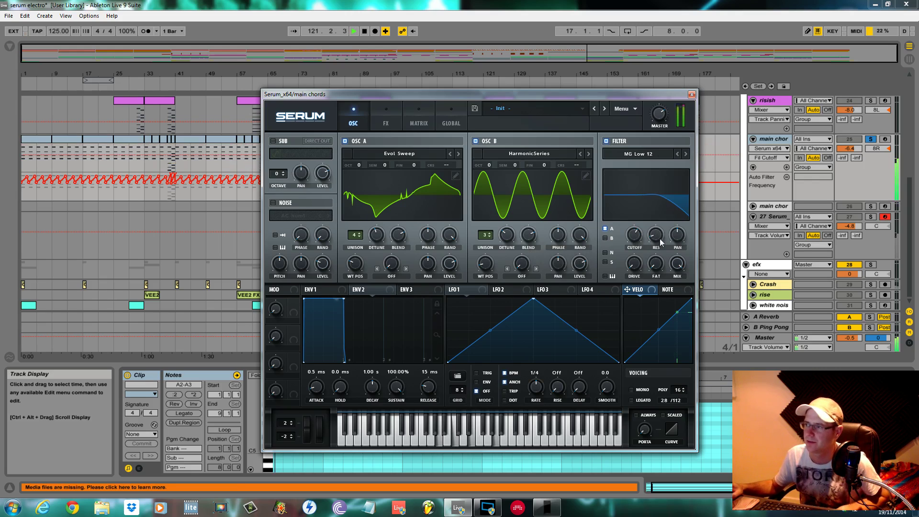
left_click_drag(634, 263, 637, 252)
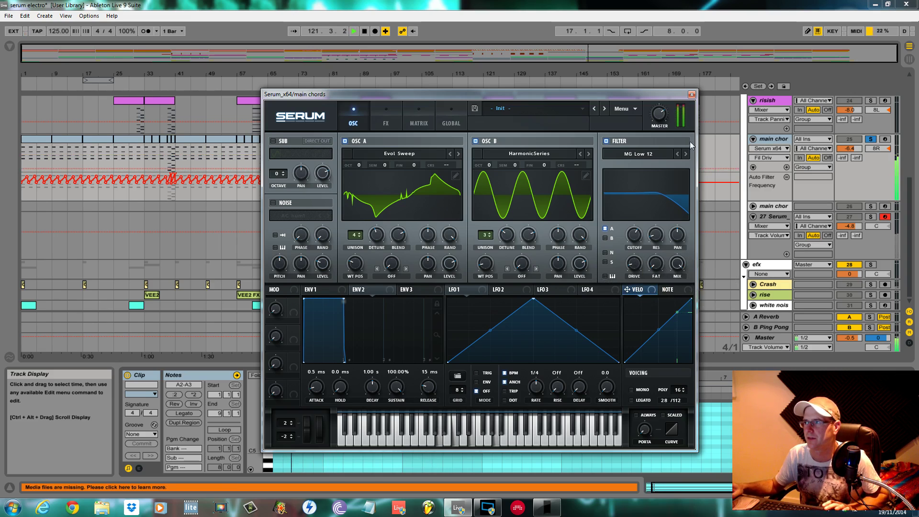
Adjust Serum's master volume and fine-tune the filter drive to about 11%, auditioning between changes.
left_click(663, 126)
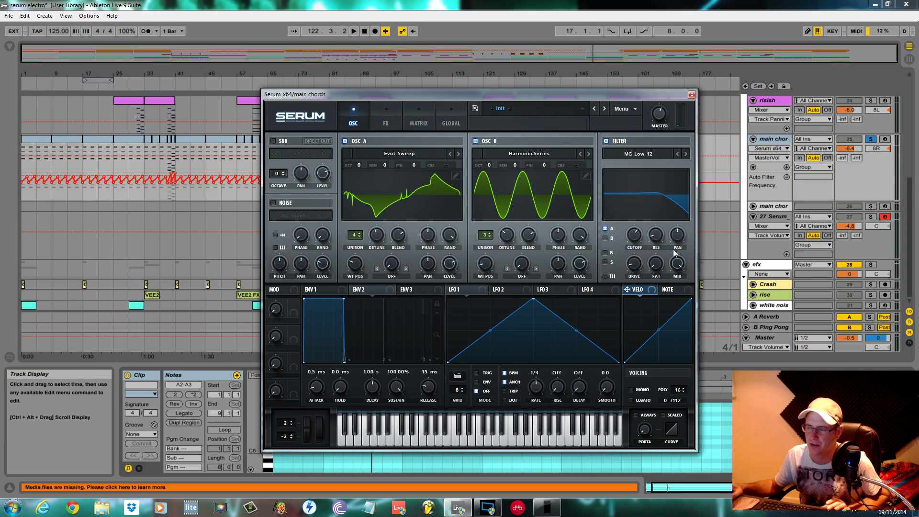
key("space")
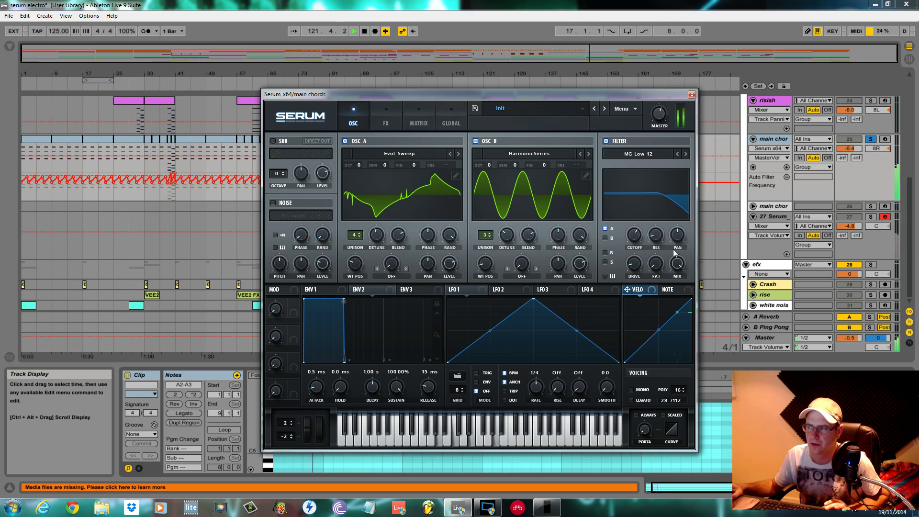
key("space")
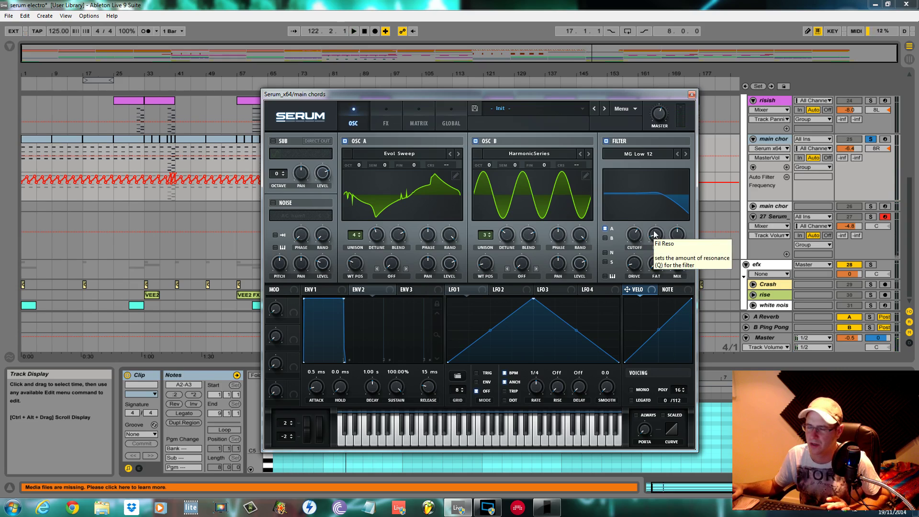
left_click(643, 267)
key("space")
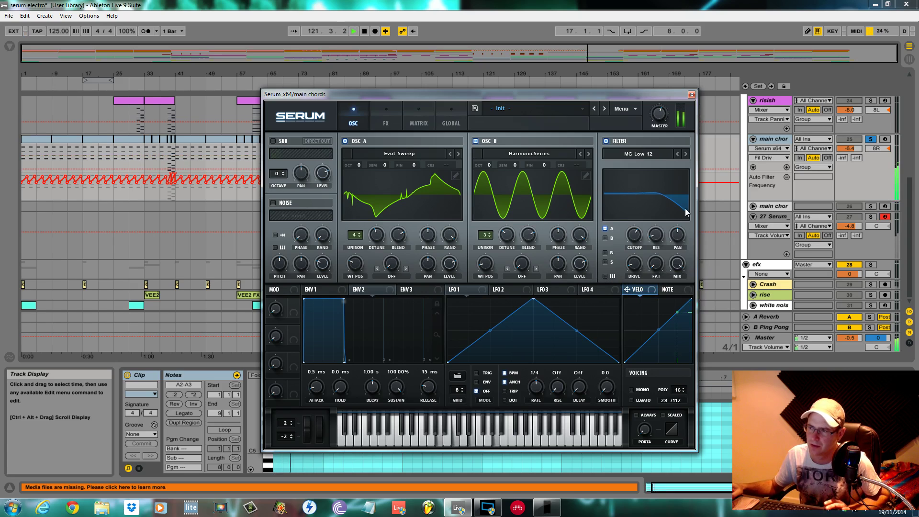
key("space")
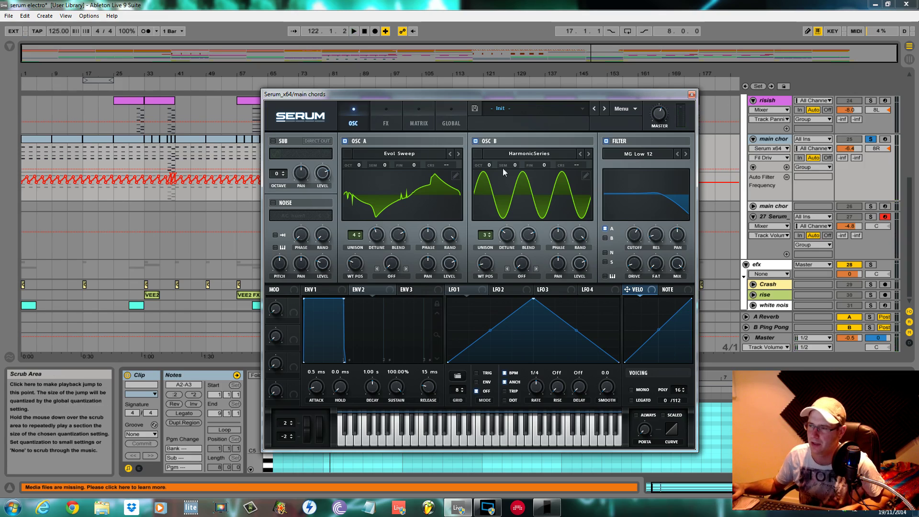
Shift the Serum window aside and back to centre, then bring up the ENV 2 panel.
left_click_drag(570, 100, 367, 177)
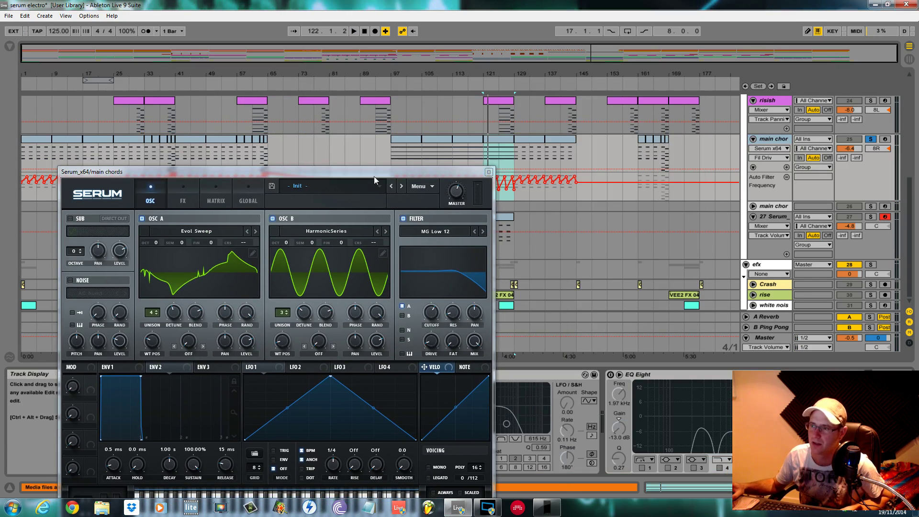
left_click_drag(381, 172, 569, 93)
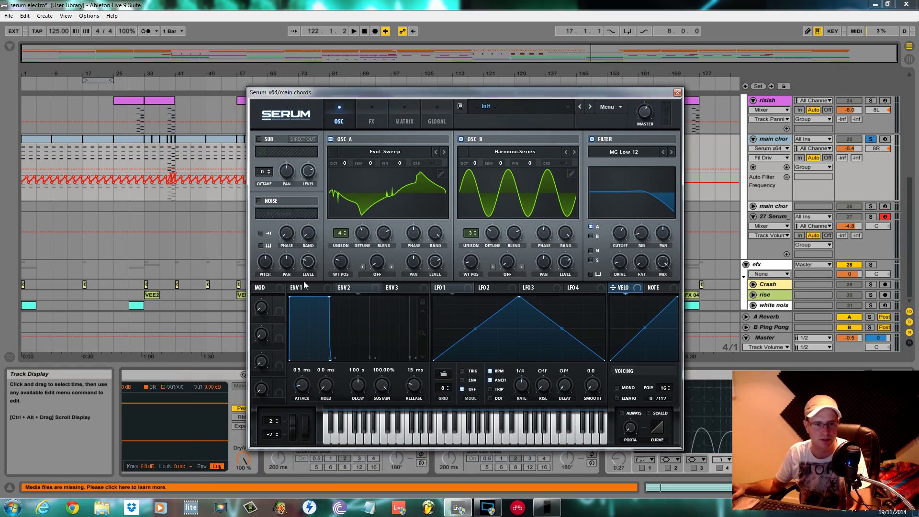
left_click(363, 290)
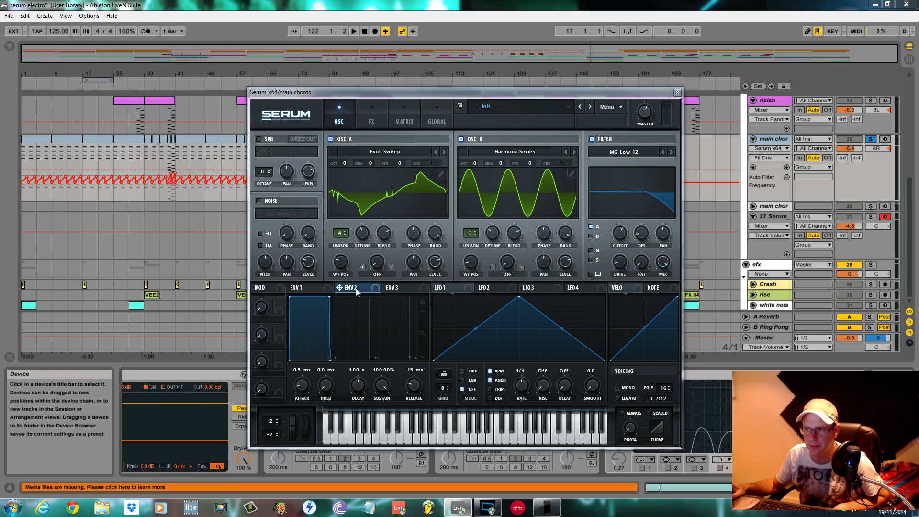
Give Env 2 a 1.93 s attack, route it to oscillator A's WT POS, and play it.
left_click_drag(306, 389, 327, 334)
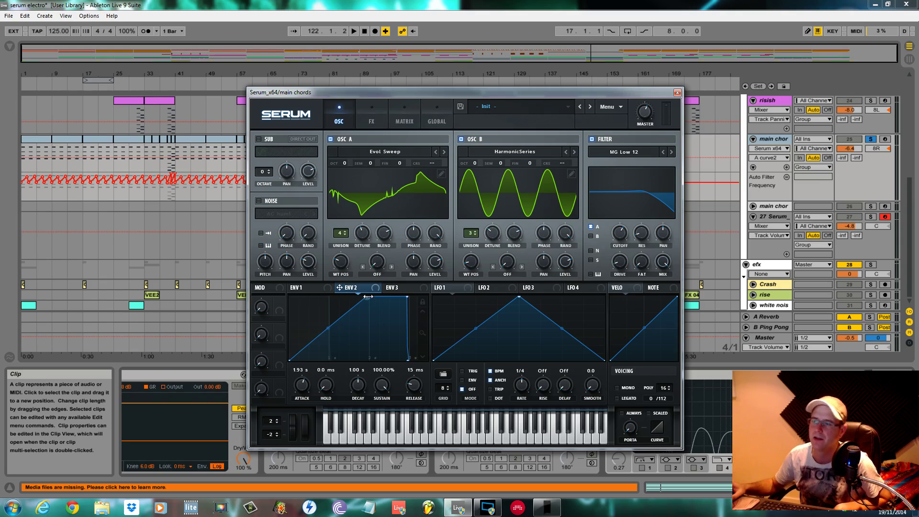
left_click_drag(342, 288, 341, 262)
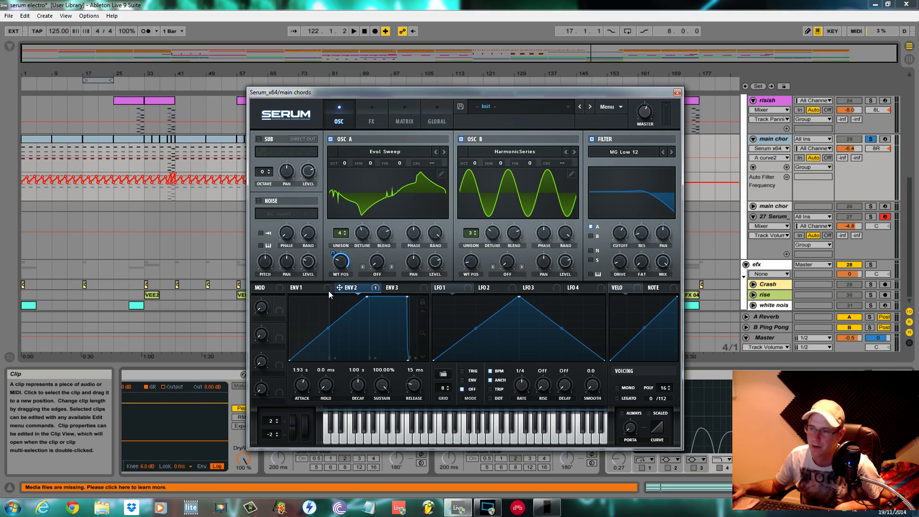
mouse_move(333, 268)
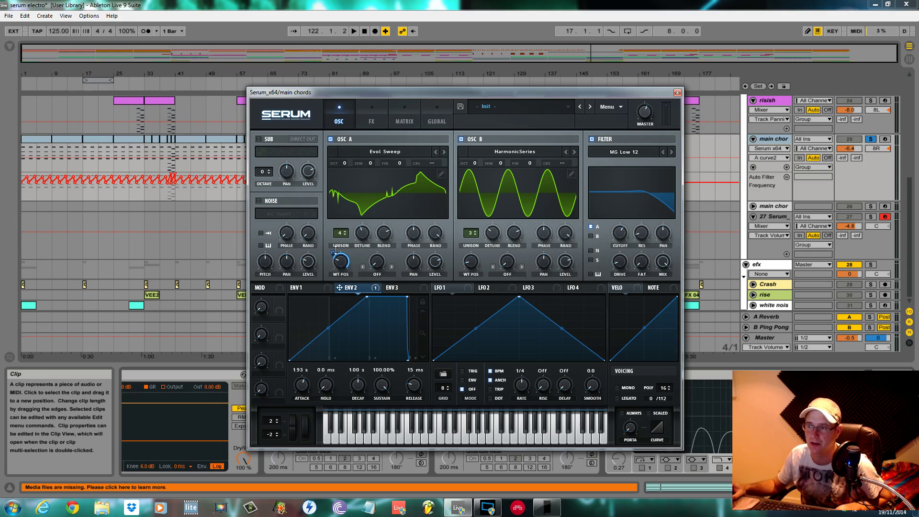
mouse_move(335, 251)
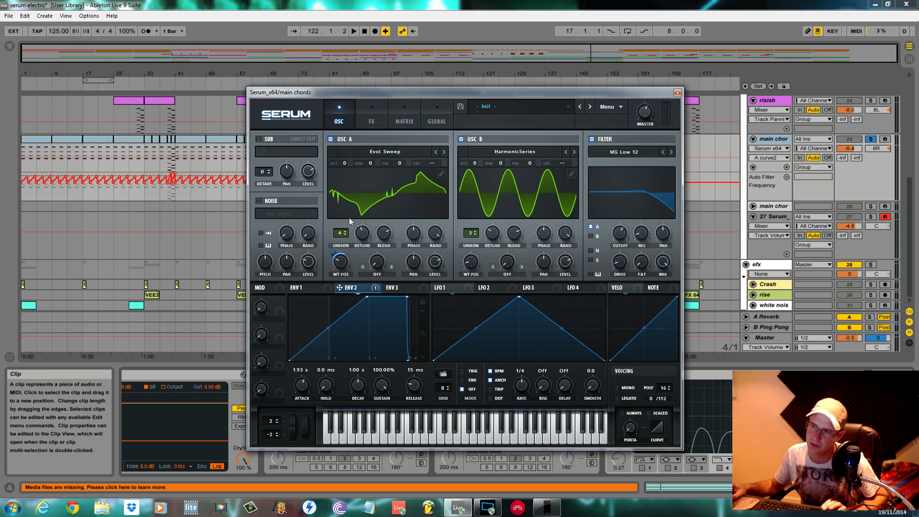
key("space")
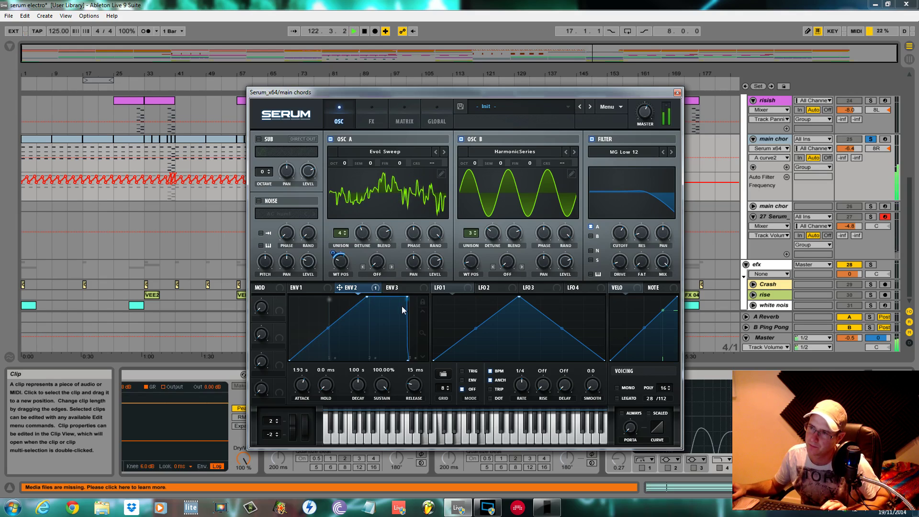
left_click_drag(423, 92, 424, 223)
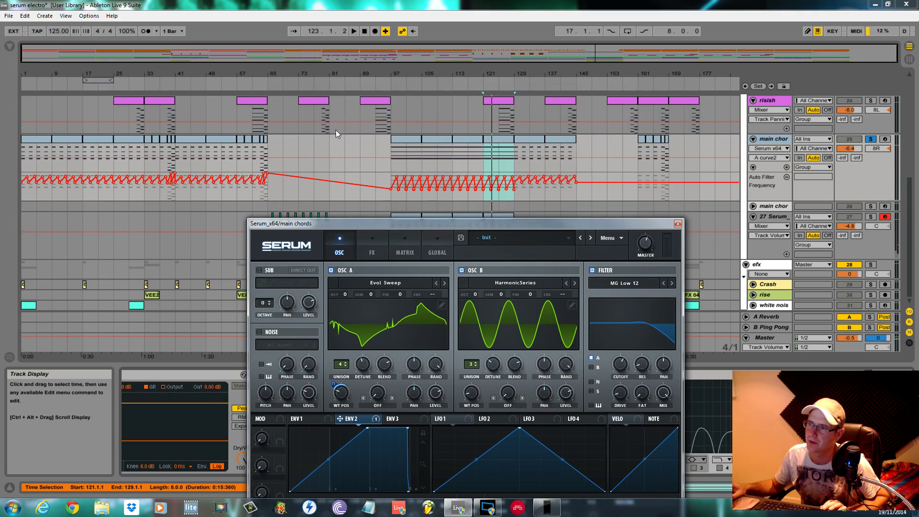
left_click(240, 162)
key("space")
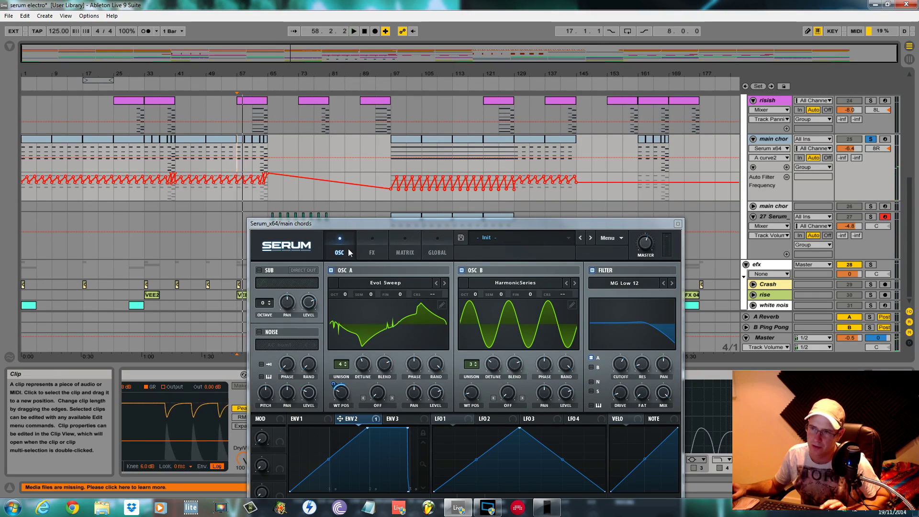
key("space")
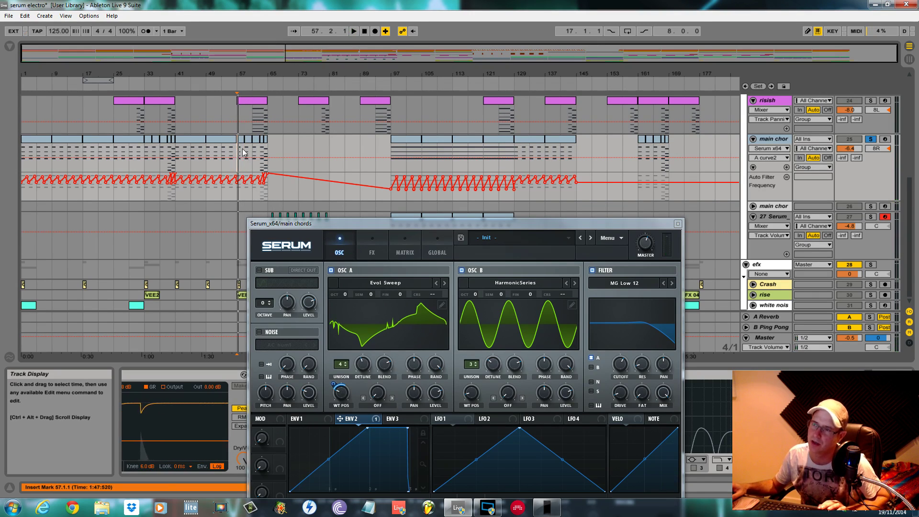
left_click_drag(320, 226, 365, 91)
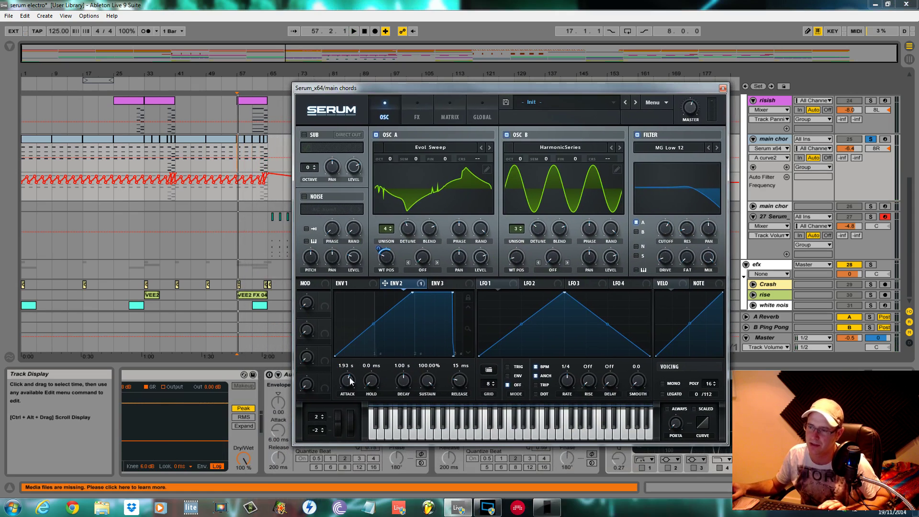
key("space")
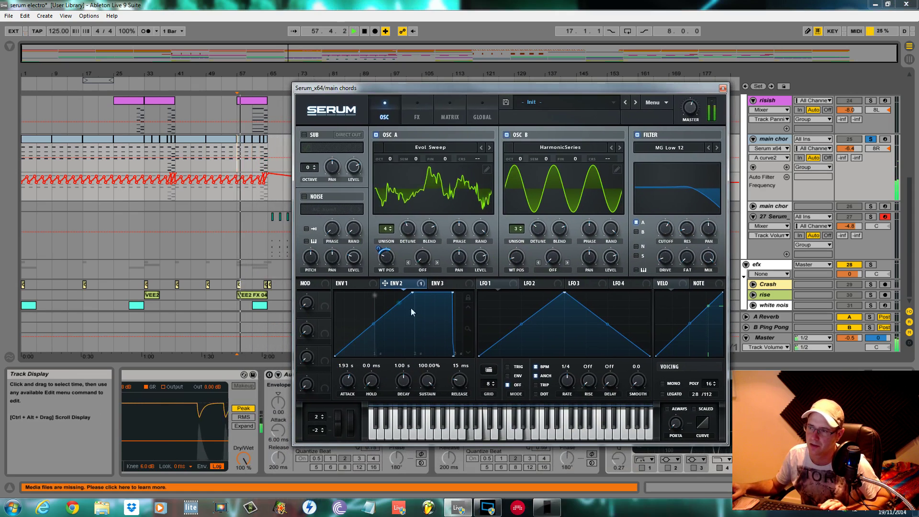
key("space")
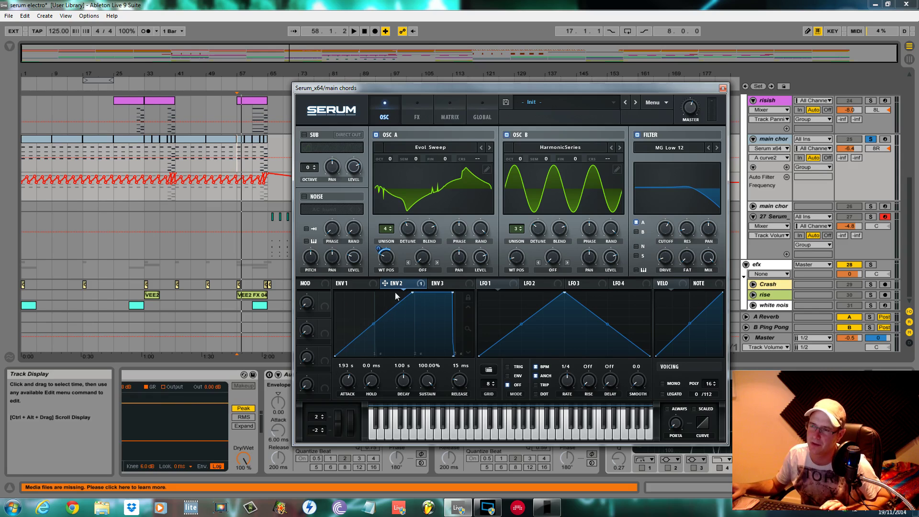
key("space")
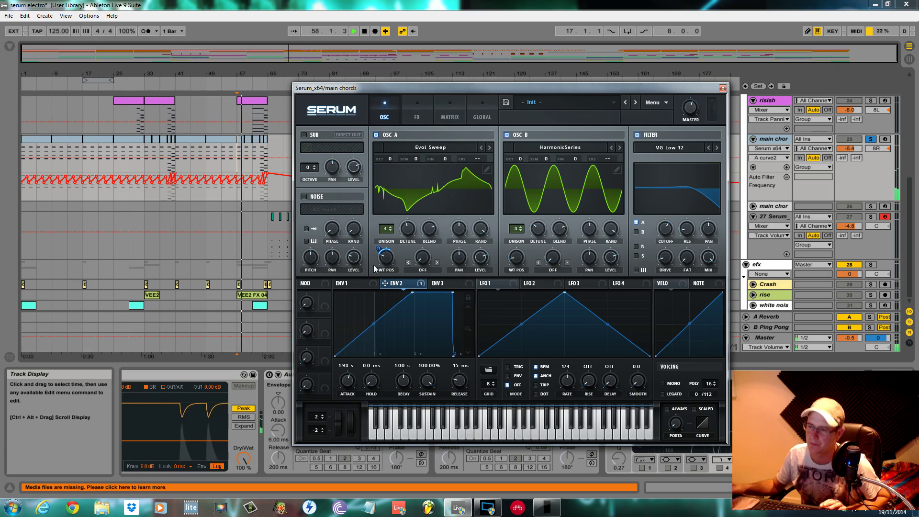
key("space")
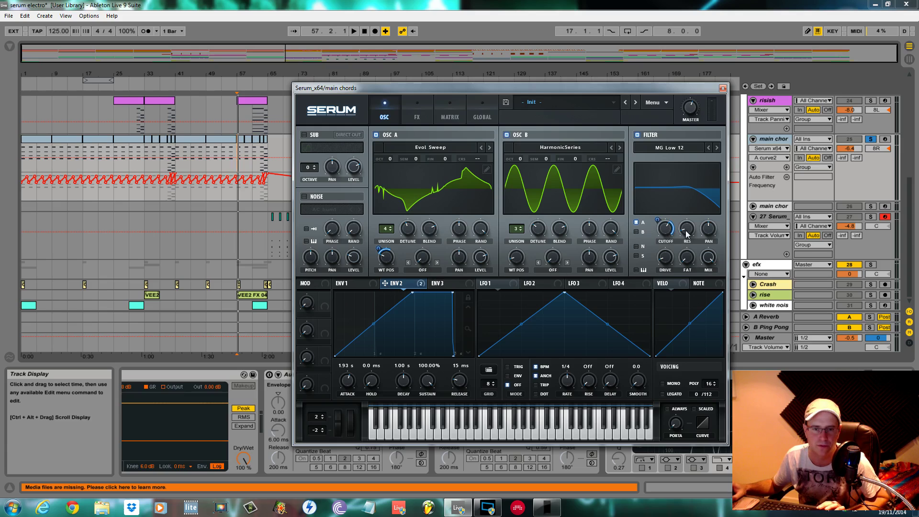
Lower Env 2's cutoff modulation amount to 30 and audition the filter sweep.
mouse_move(659, 220)
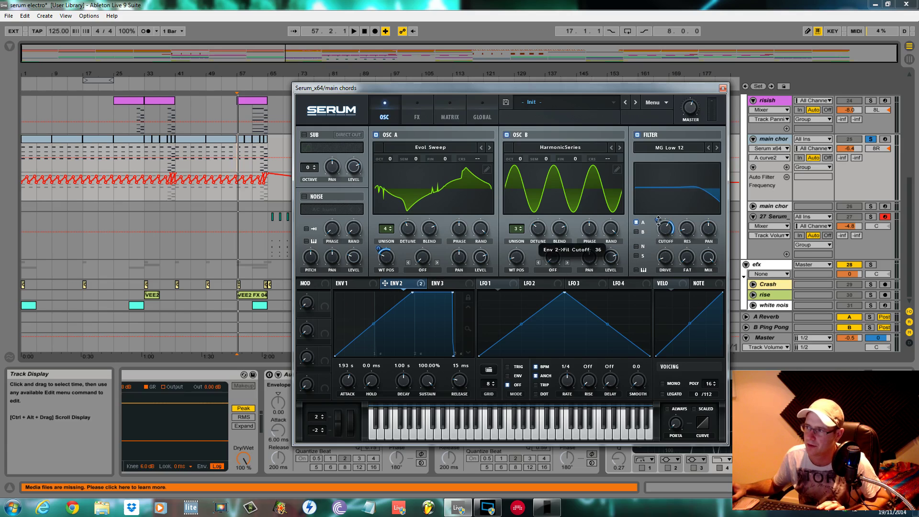
left_click_drag(657, 223, 658, 225)
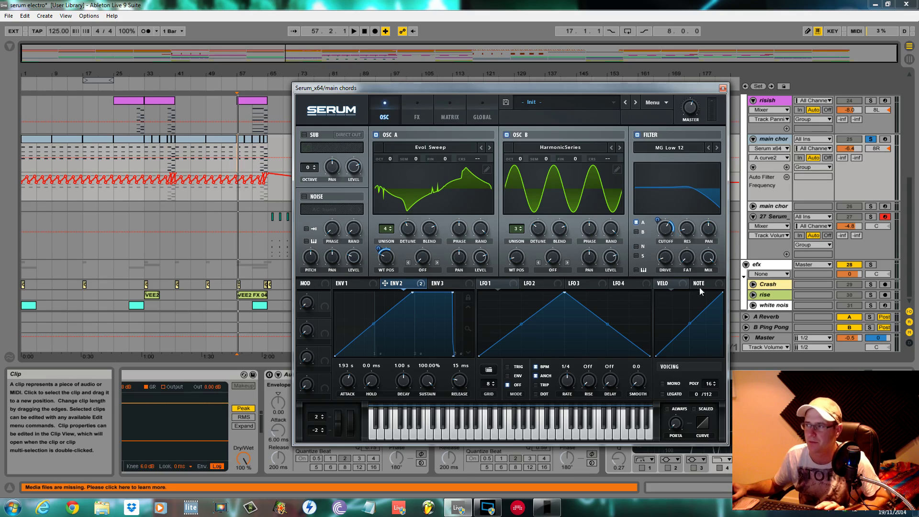
key("space")
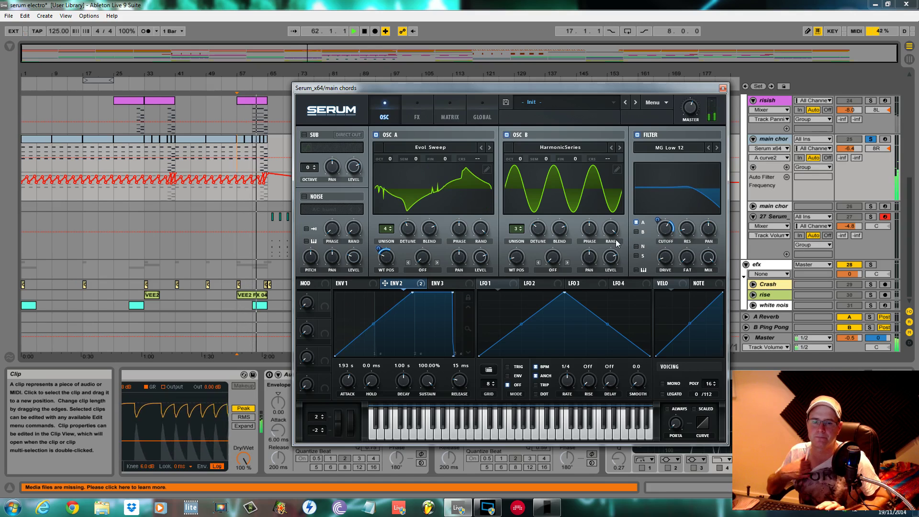
key("space")
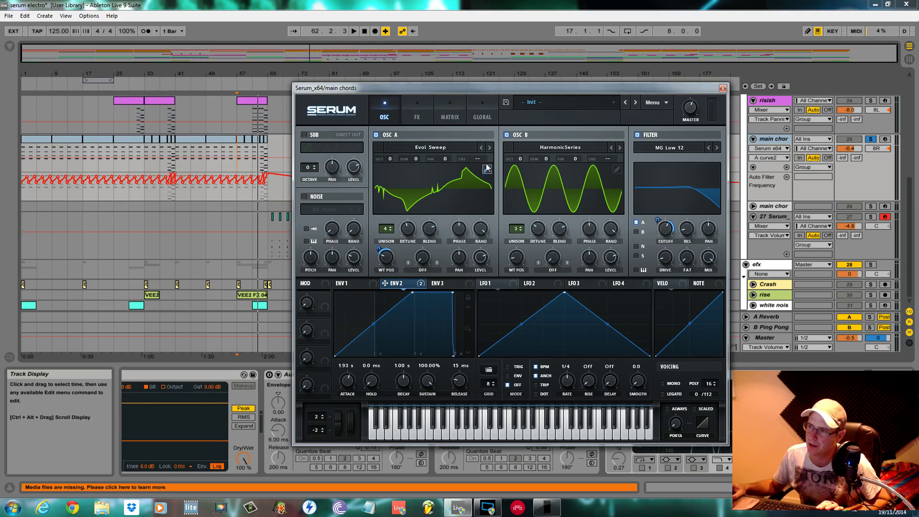
Tick the filter's A routing box so oscillator A passes through the MG Low 12 filter.
left_click(637, 222)
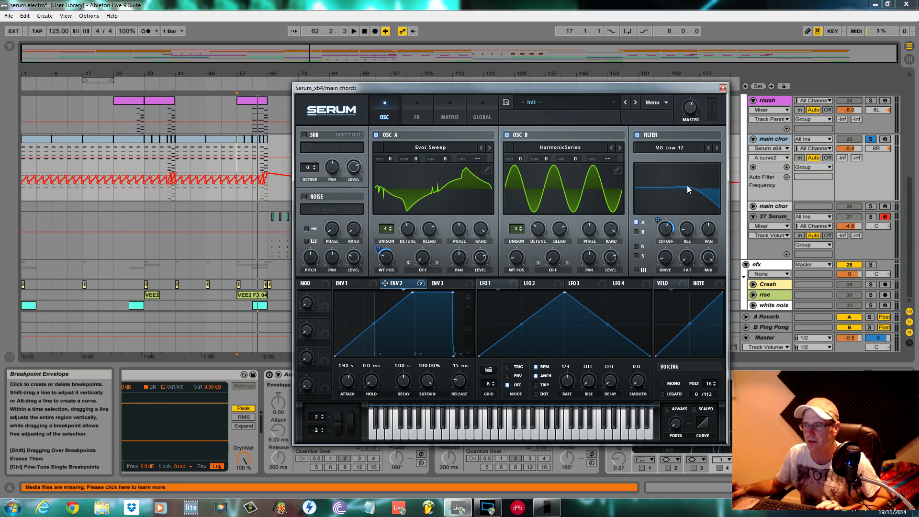
Enable Serum's Phaser effect with its rate at 0.00 Hz.
left_click(416, 110)
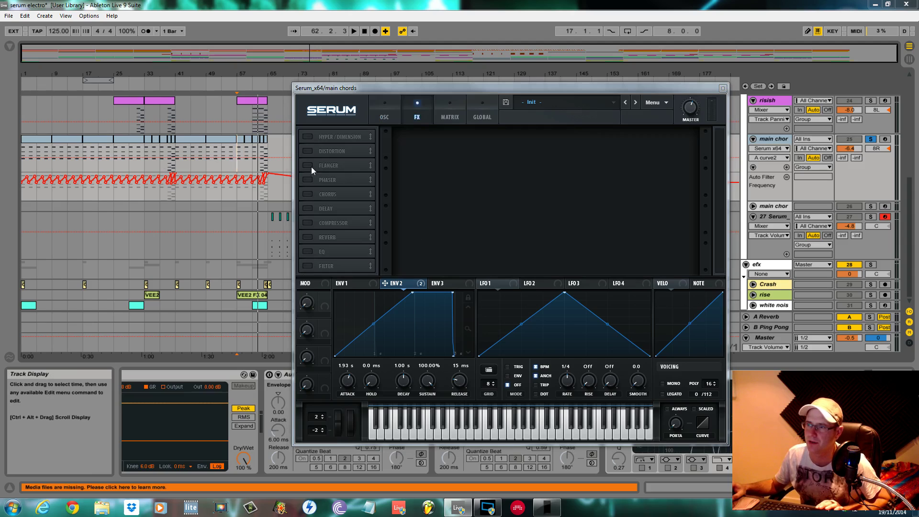
left_click(307, 181)
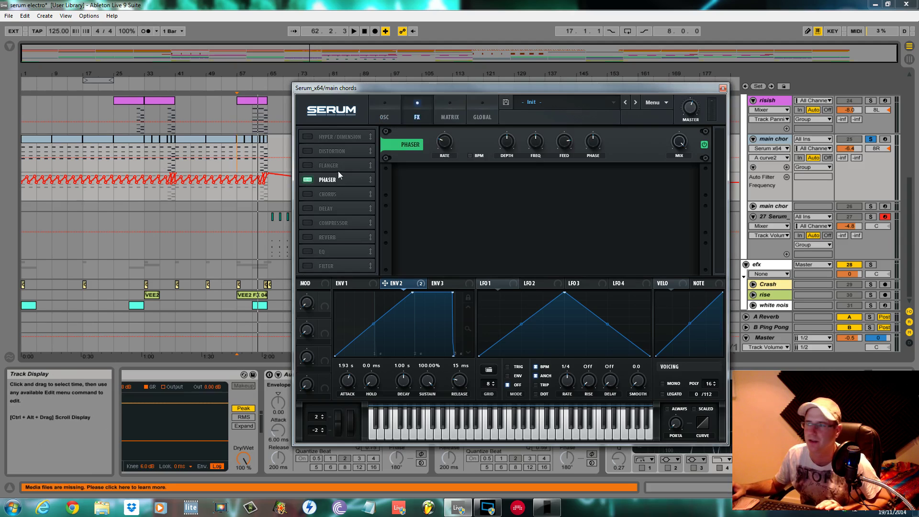
left_click_drag(445, 144, 446, 163)
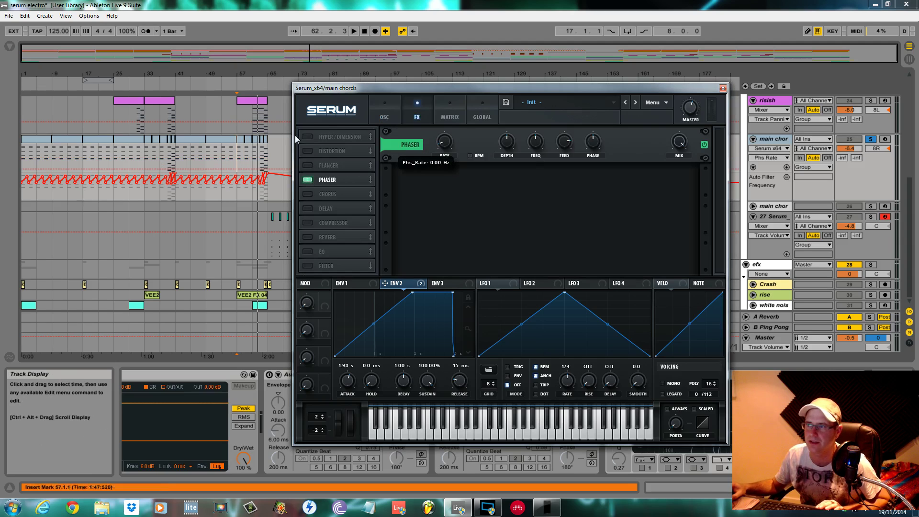
left_click(131, 117)
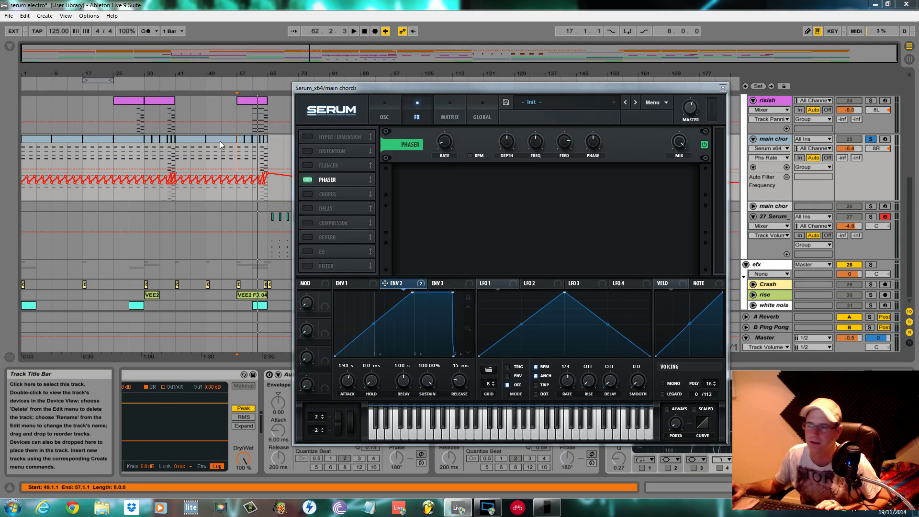
left_click(446, 142)
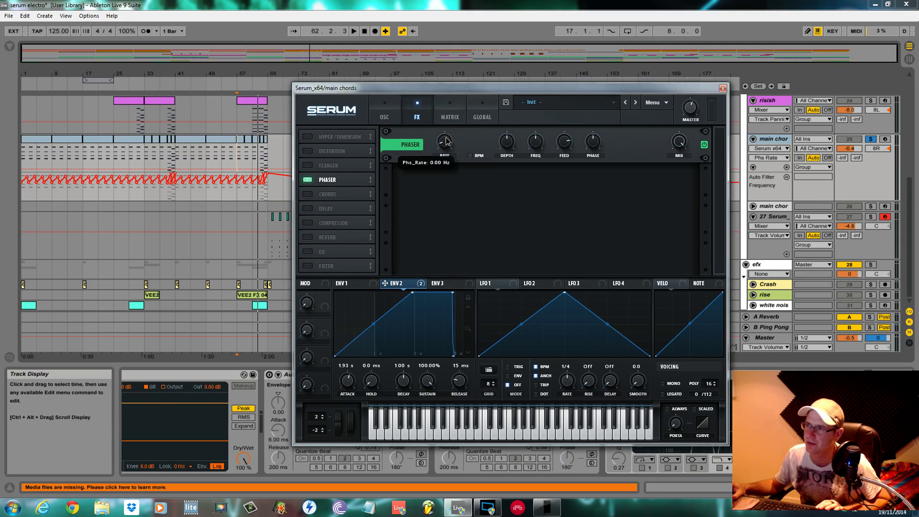
mouse_move(446, 142)
left_mouse_down()
mouse_move(450, 159)
mouse_move(447, 134)
mouse_move(452, 157)
left_mouse_up()
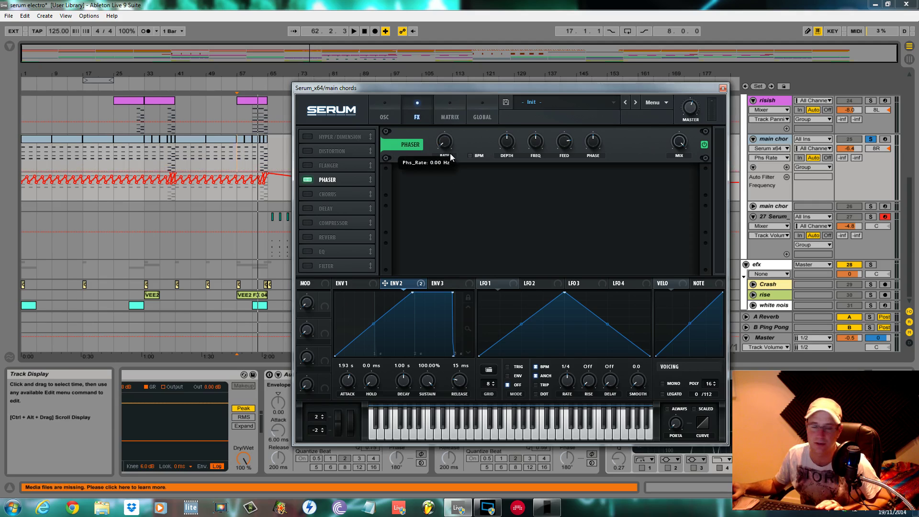
Set the Phaser depth to 35% and mix to 7%, then audition it.
left_click_drag(506, 142, 516, 183)
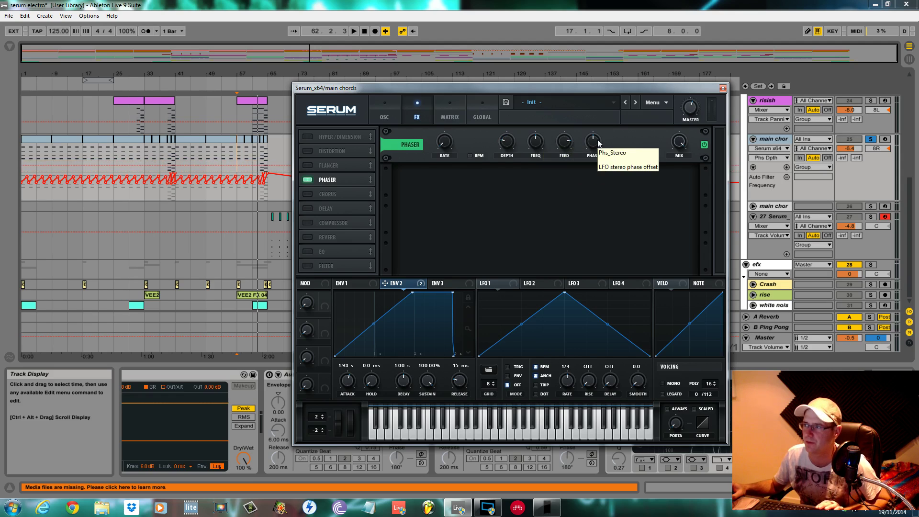
left_click_drag(679, 142, 674, 235)
key("space")
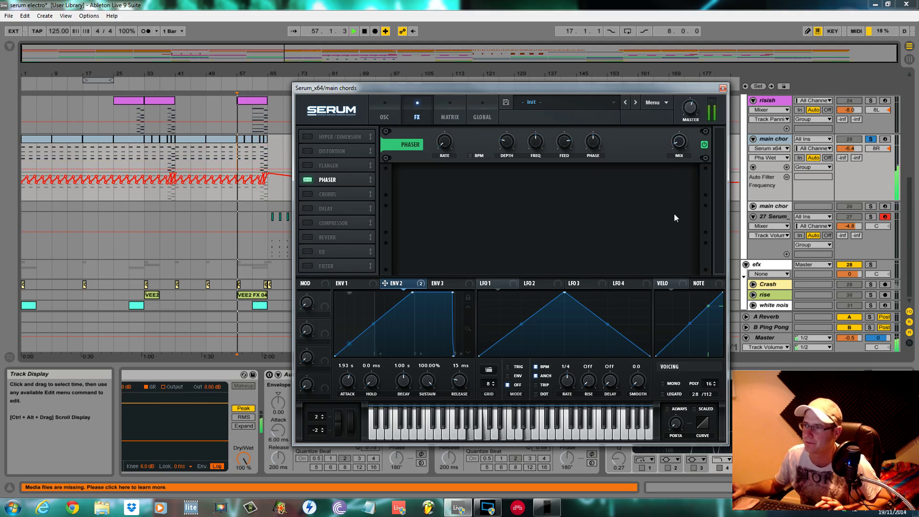
key("space")
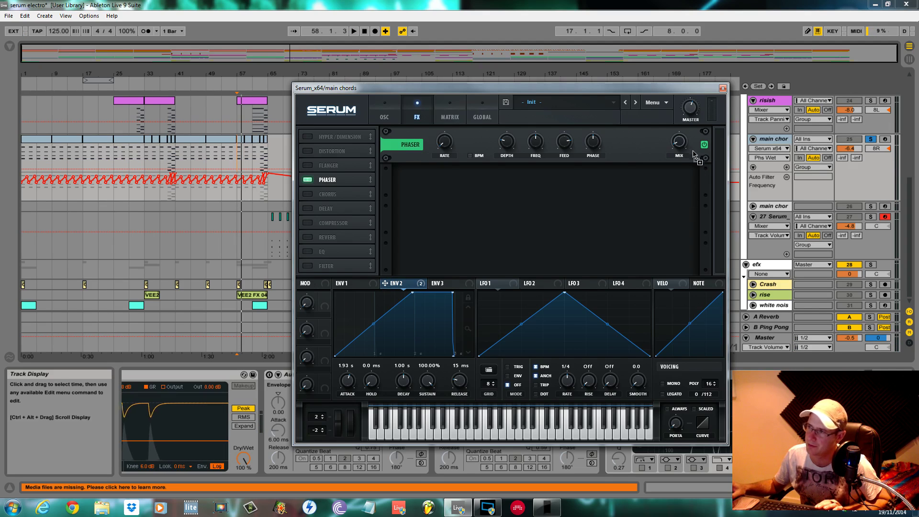
Route Env 2 to the Phaser MIX at a modulation amount of about 49 and listen.
left_click_drag(682, 145, 682, 147)
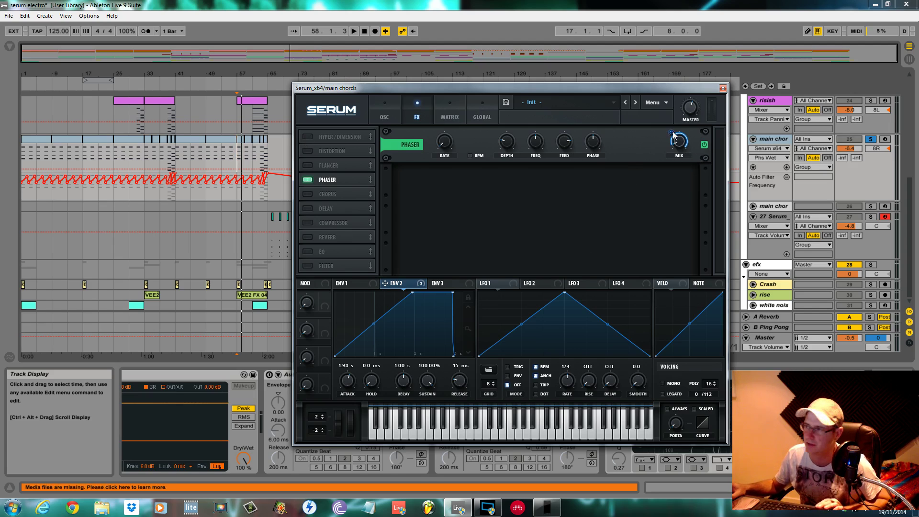
mouse_move(673, 134)
left_click_drag(673, 146, 674, 135)
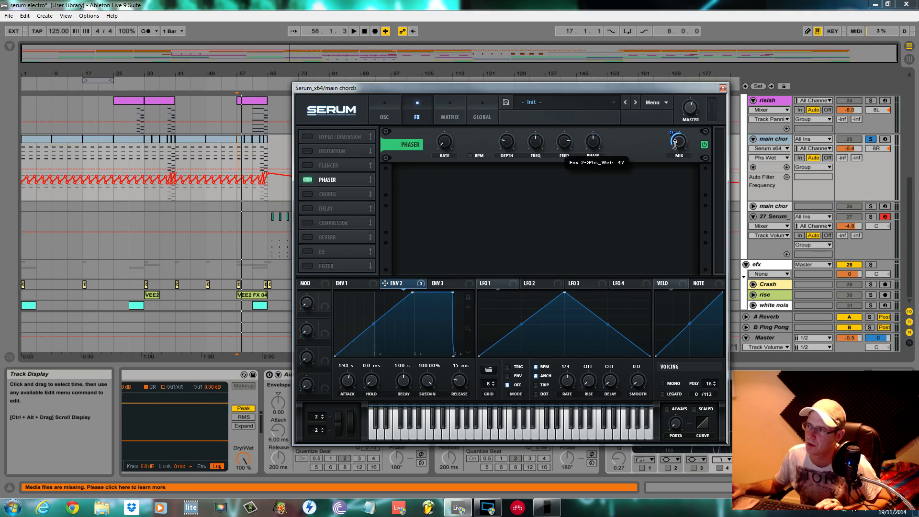
key("space")
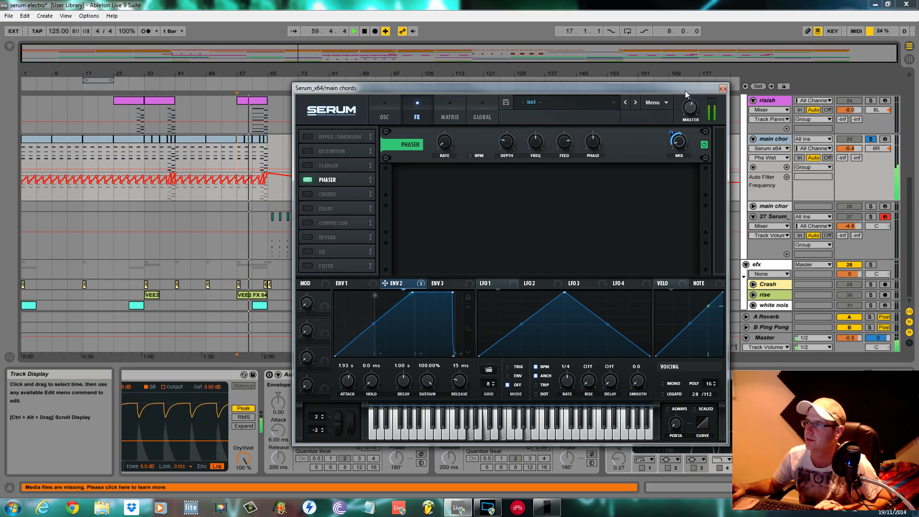
Move the Serum window lower and back up while restarting playback from the loop start.
left_click_drag(687, 88, 249, 223)
key("space")
left_click_drag(263, 223, 718, 71)
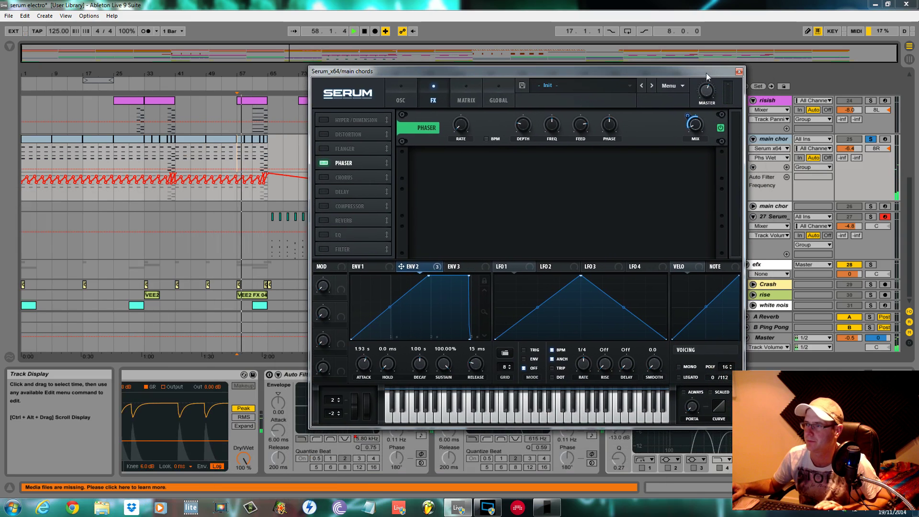
Enable Serum's Reverb with about 43% size and 5 ms pre-delay, then audition it.
left_click(325, 221)
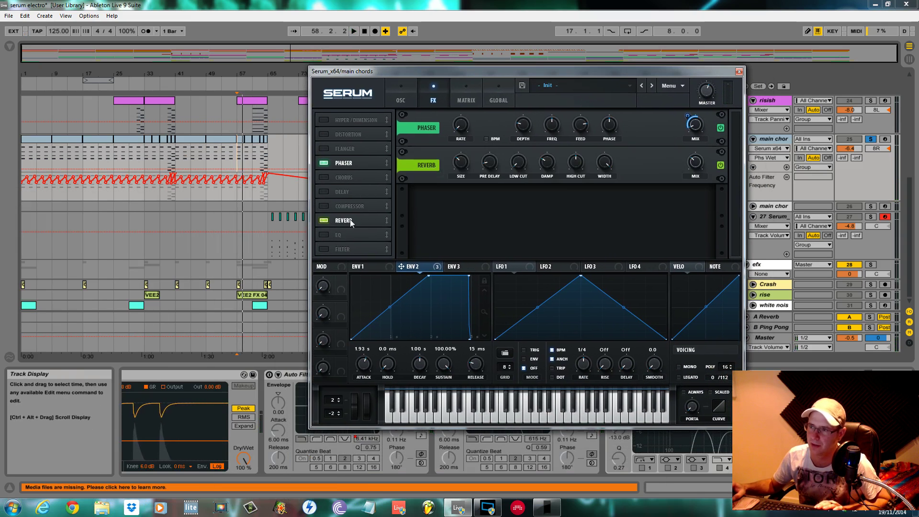
left_click(464, 158)
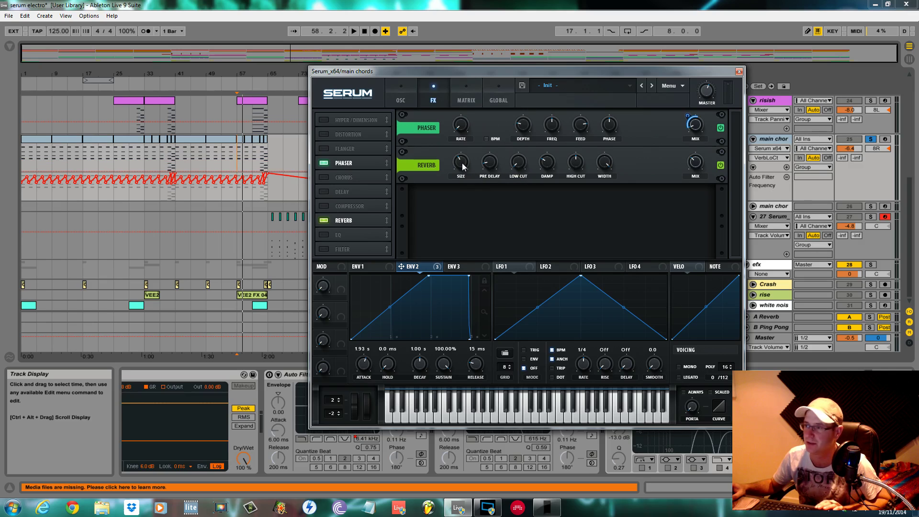
left_click(490, 164)
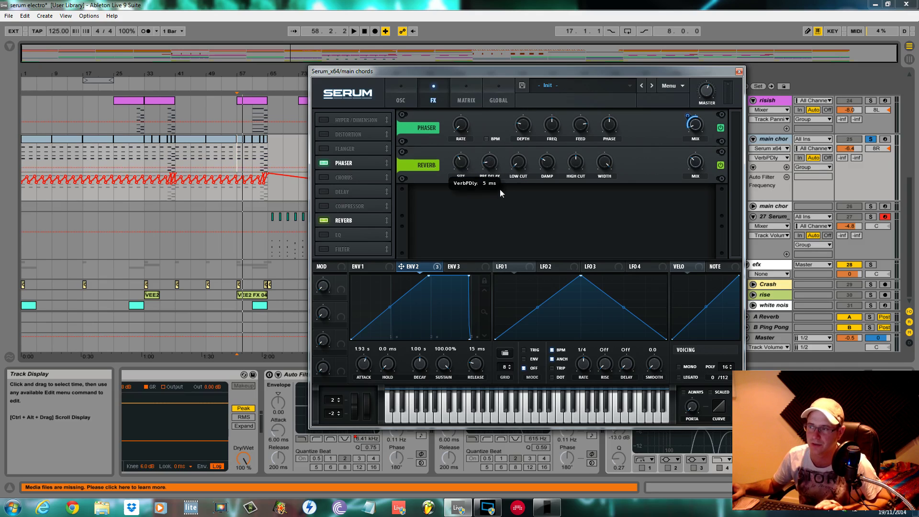
key("space")
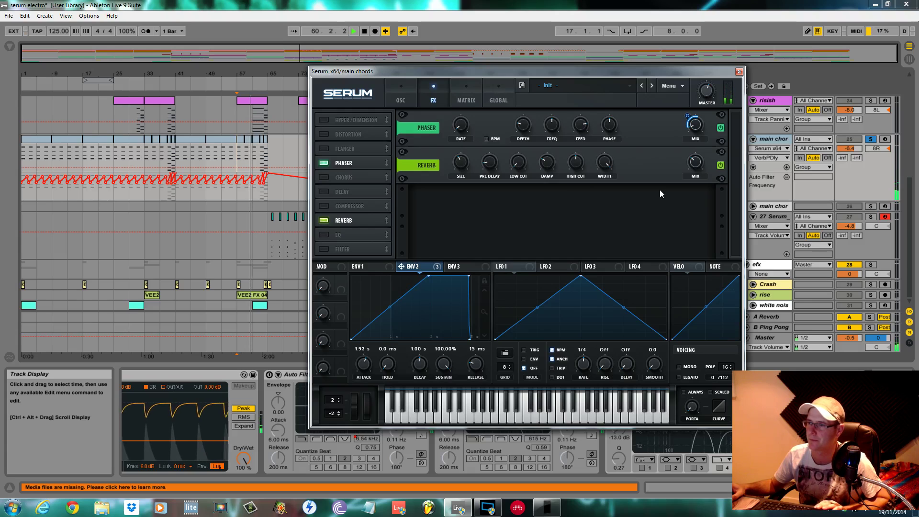
key("space")
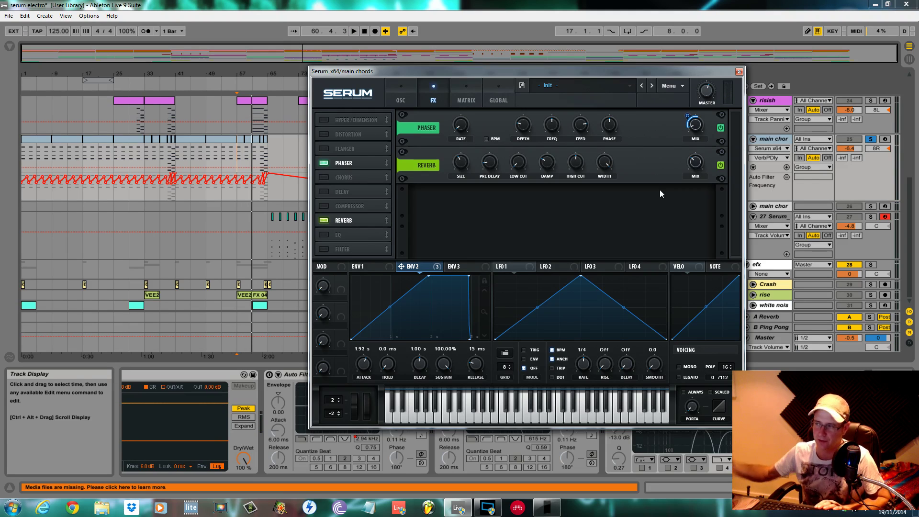
Listen to the section again, then move the Serum window down to uncover the arrangement.
key("space")
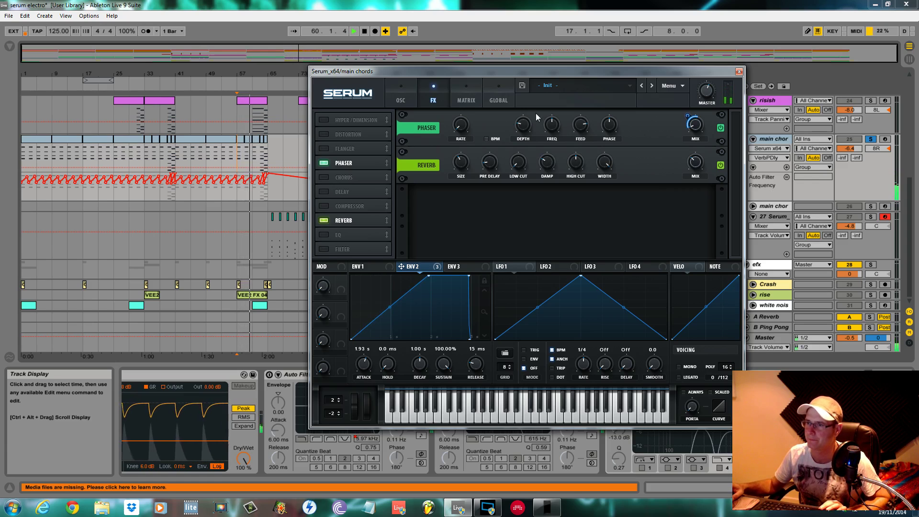
key("space")
left_click_drag(378, 70, 366, 290)
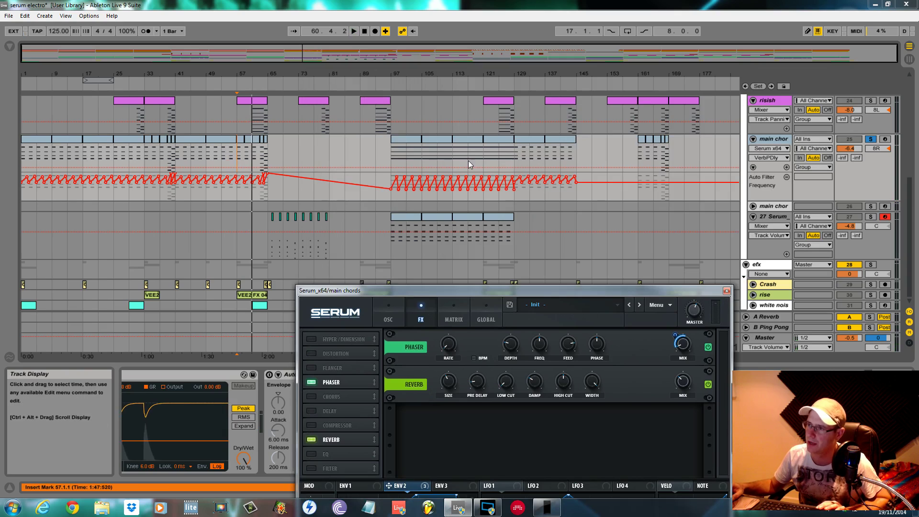
Play the main chords from bar 121 and stop.
left_click(484, 150)
key("space")
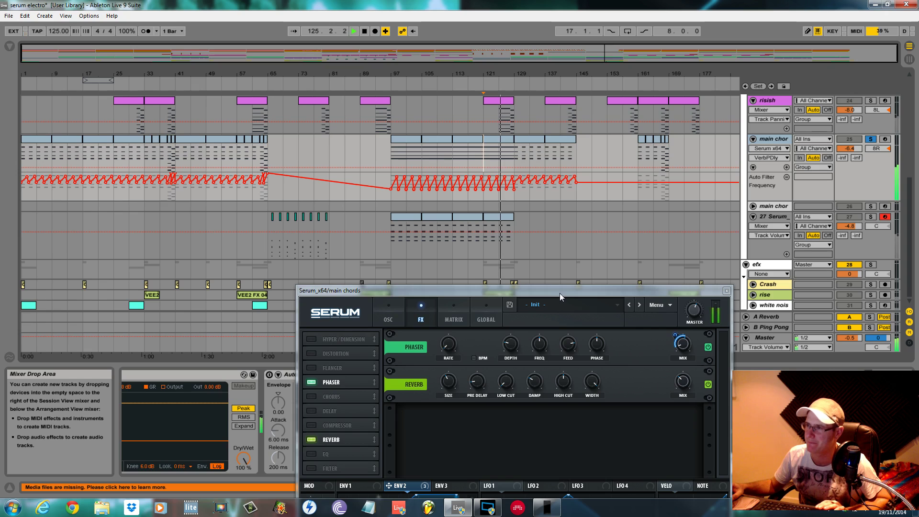
key("space")
Move Serum up and switch on the EQ Eight and both Auto Filters during playback.
left_click_drag(559, 294, 579, 4)
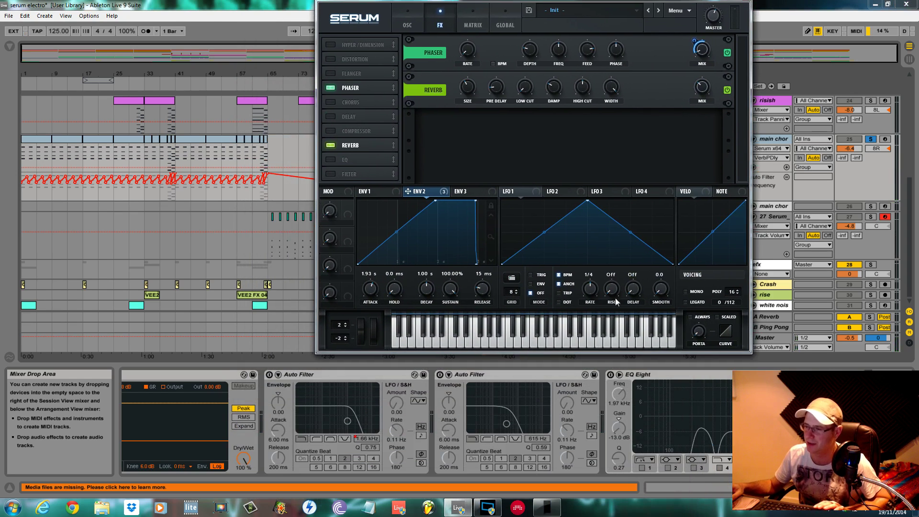
left_click(610, 375)
key("space")
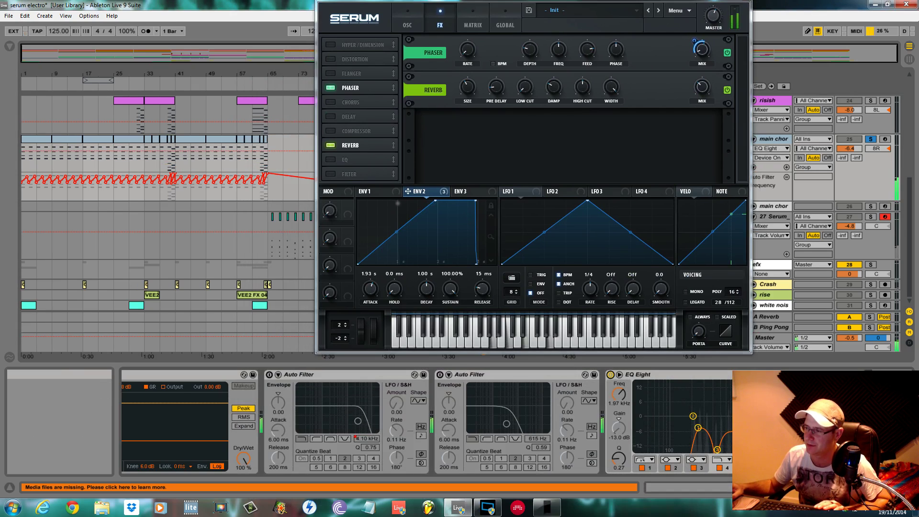
left_click(439, 375)
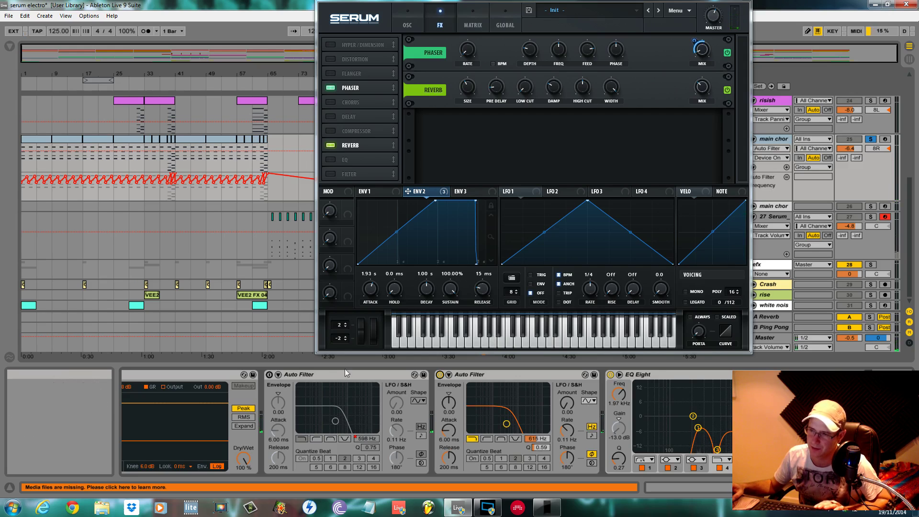
left_click(269, 375)
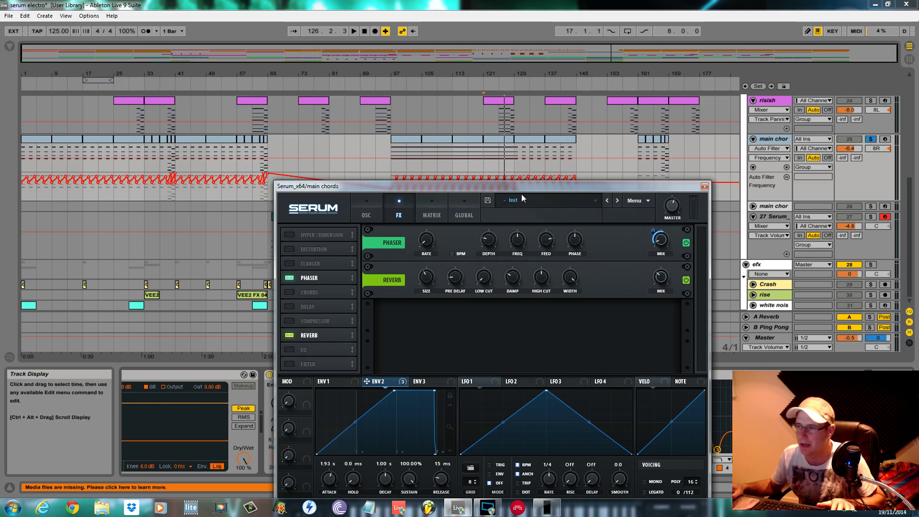
Move Serum down, unsolo the main chords, play from bar 41, and close the Serum window.
left_click_drag(531, 186, 492, 338)
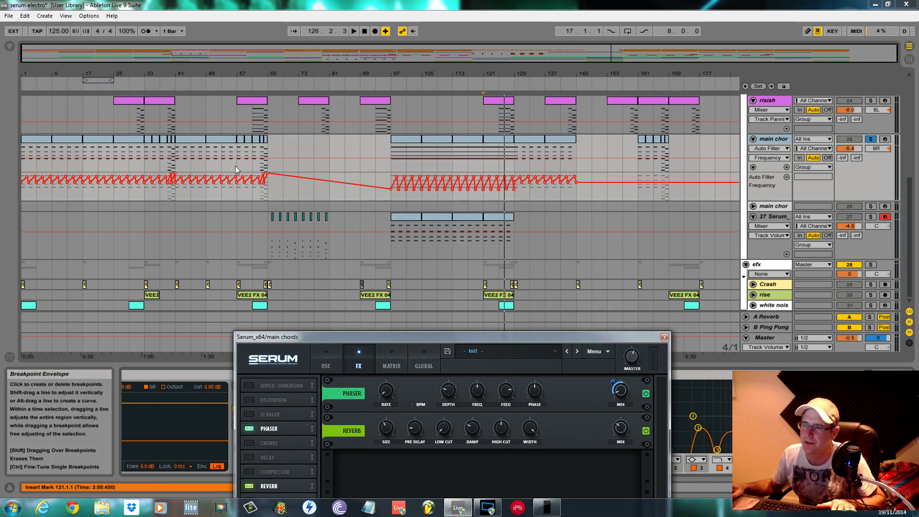
left_click(176, 150)
left_click(871, 139)
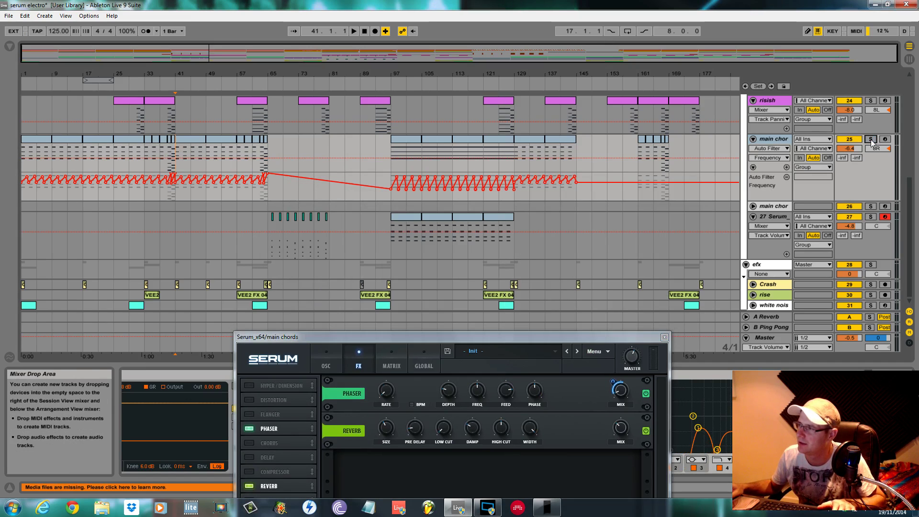
key("space")
scroll(368, 168, "up", 5)
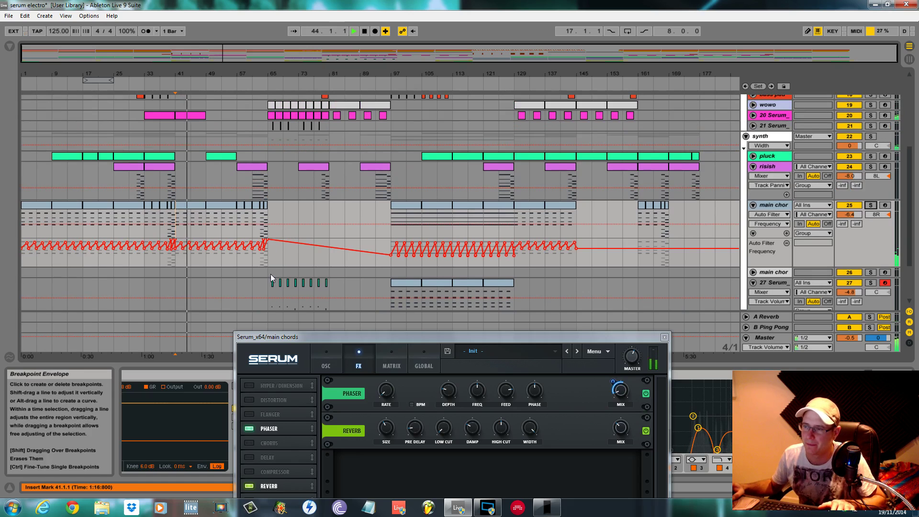
left_click(664, 337)
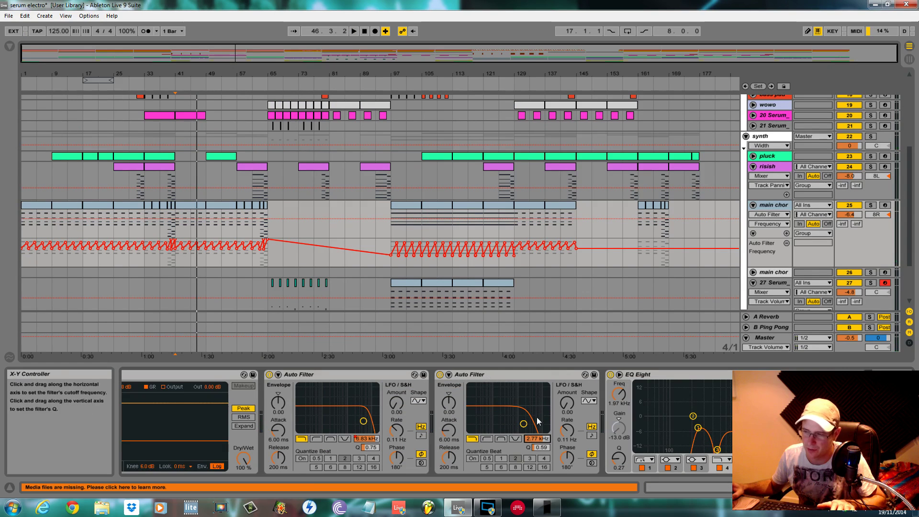
Lower the second Auto Filter's cutoff, undo back to 648 Hz, and audition the sweep from bar 41.
left_click_drag(537, 439, 537, 453)
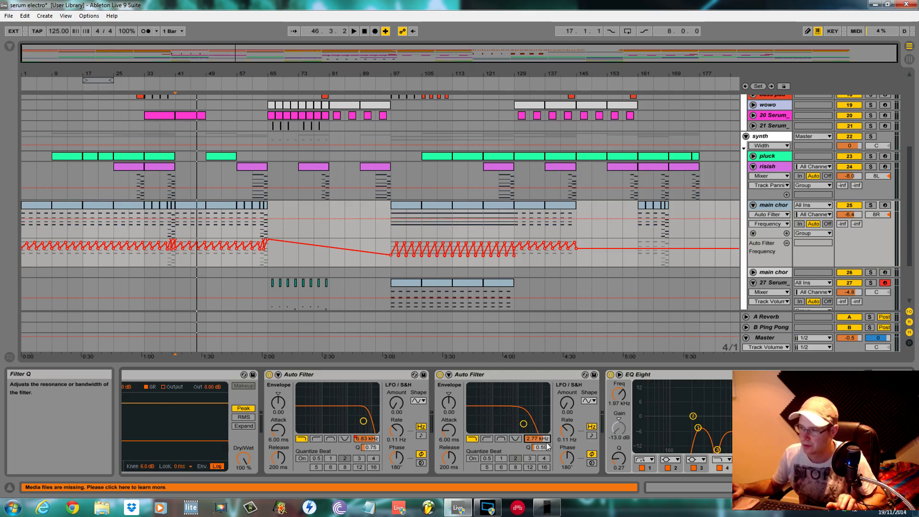
key("ctrl+z")
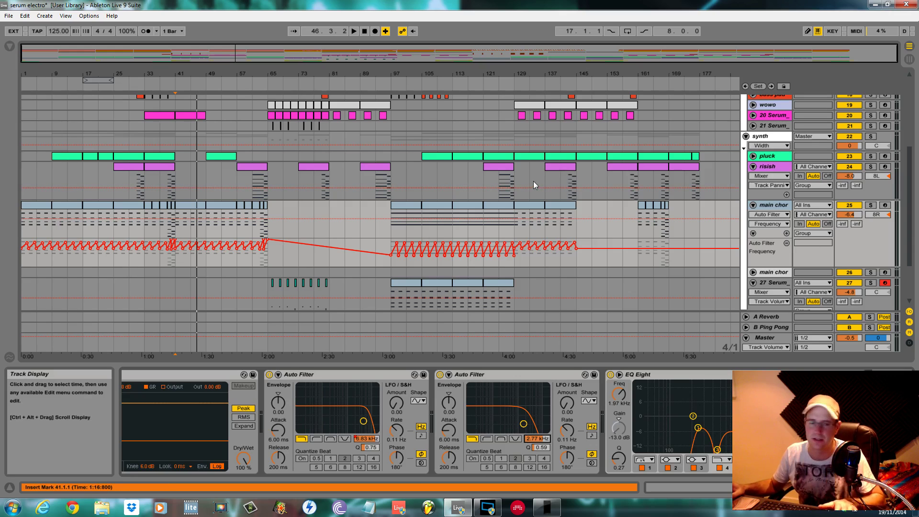
key("space")
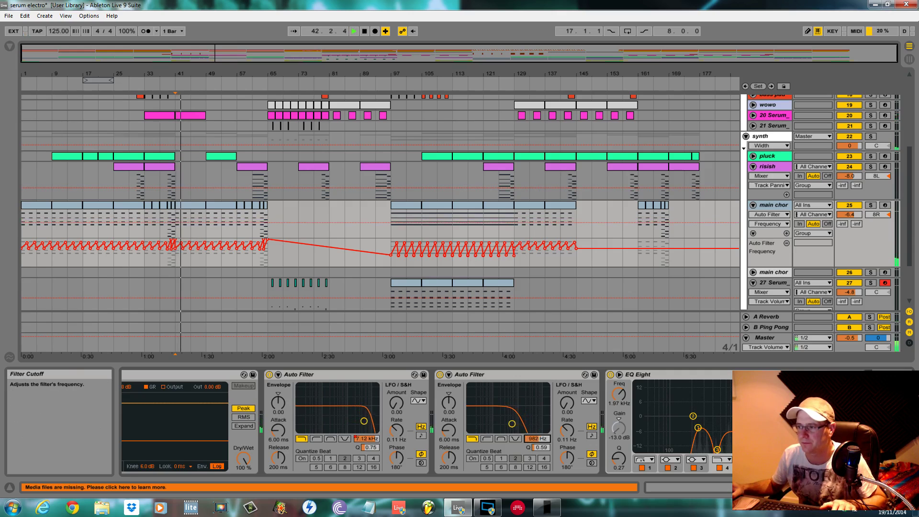
key("space")
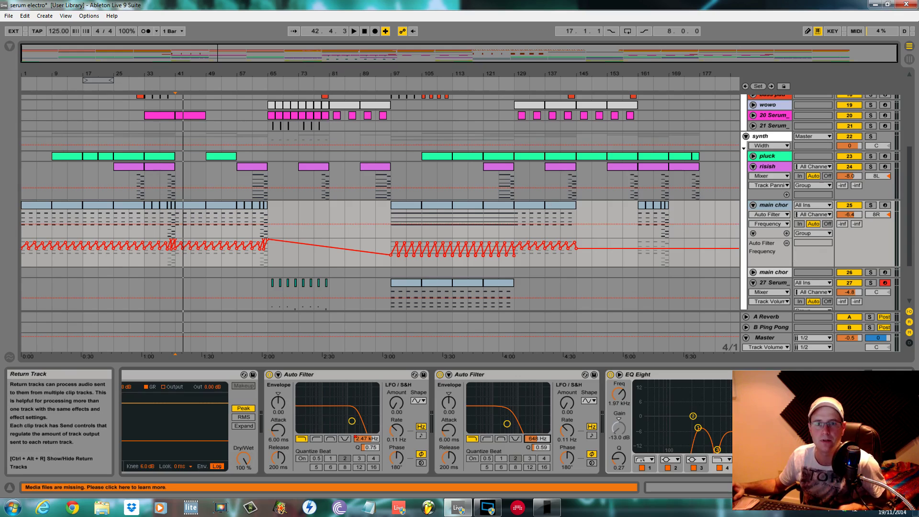
Play the filtered main chords from bar 121, stopping around bar 132.
left_click(487, 217)
key("space")
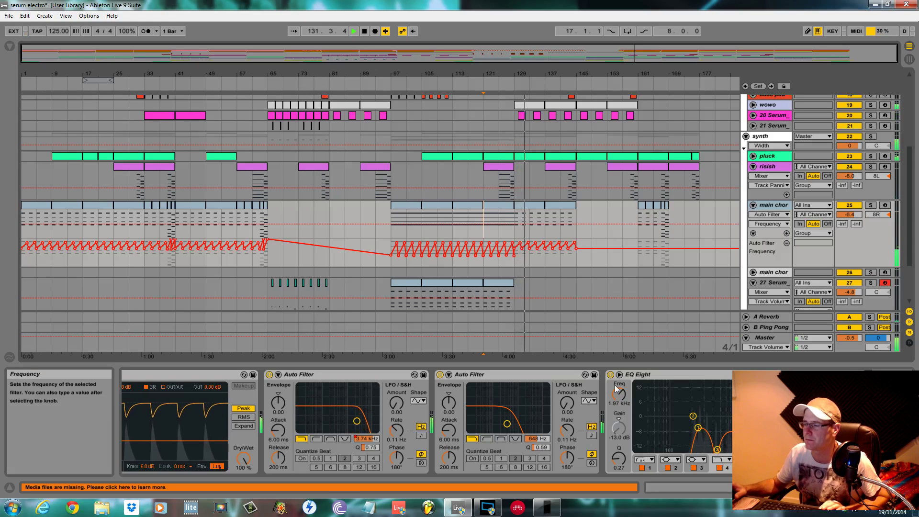
key("space")
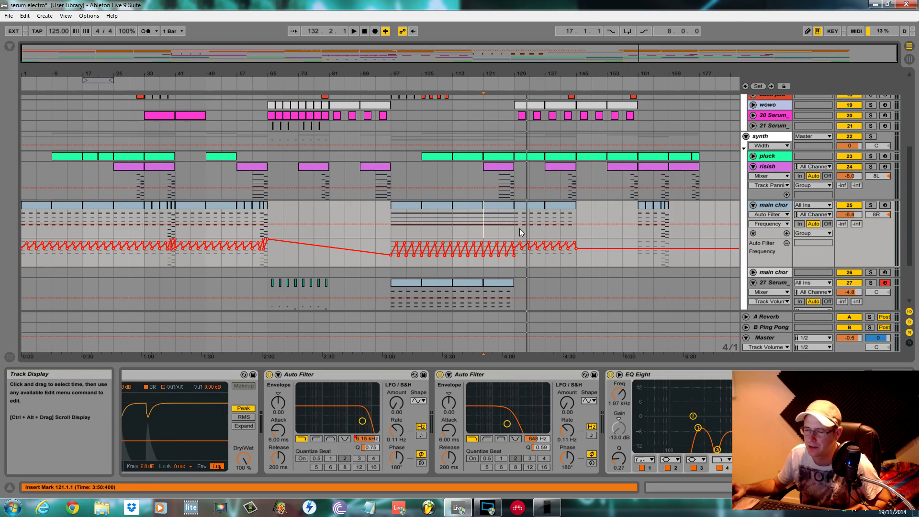
scroll(525, 220, "up", 1)
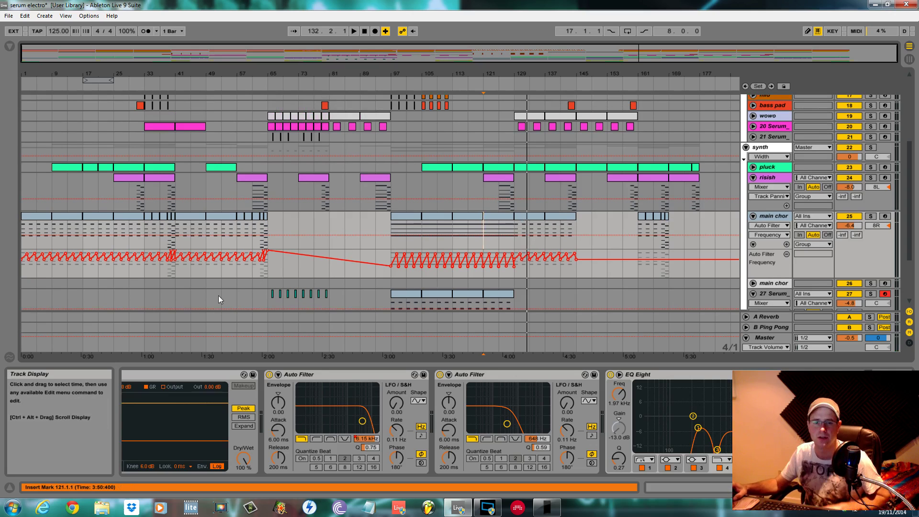
Reopen the main chords Serum window with Ctrl+Alt+P and park it in the lower-left corner.
key("ctrl+alt+p")
left_click_drag(374, 93, 443, 94)
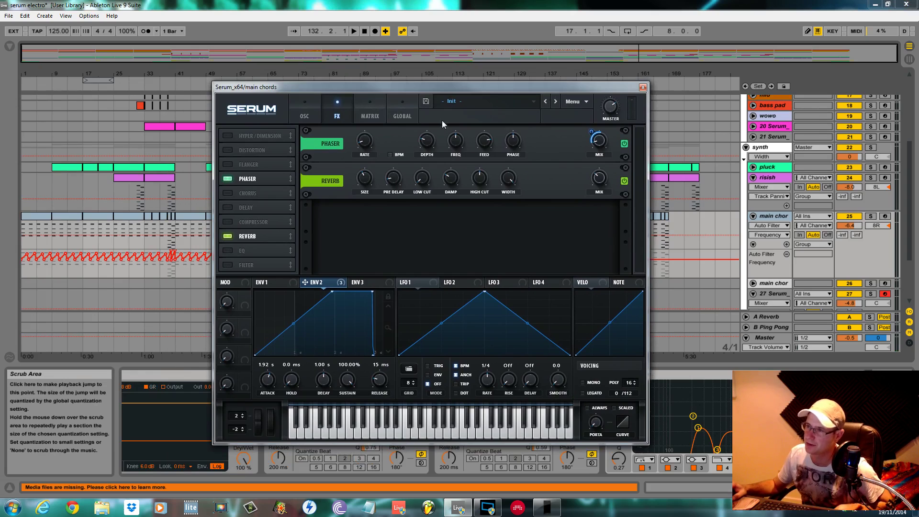
left_click_drag(542, 89, 461, 85)
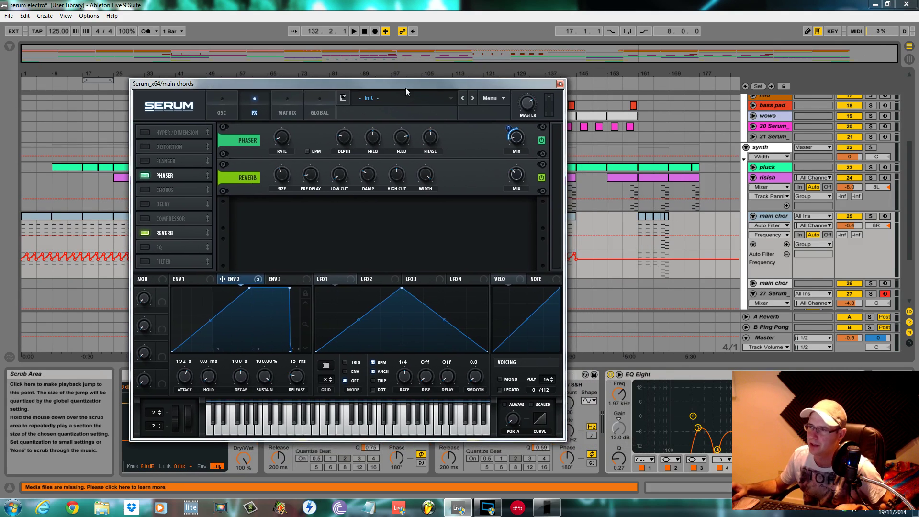
mouse_move(401, 84)
left_mouse_down()
mouse_move(413, 76)
mouse_move(414, 83)
left_mouse_up()
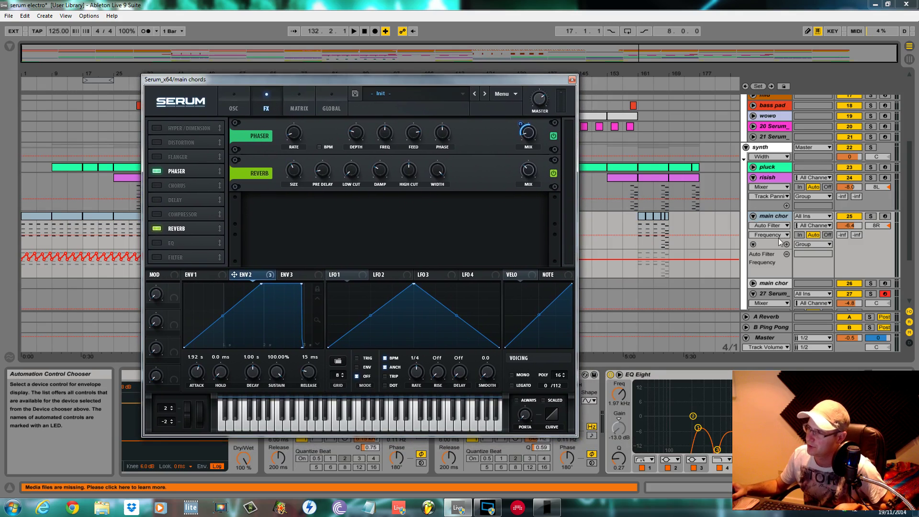
left_click_drag(359, 79, 53, 268)
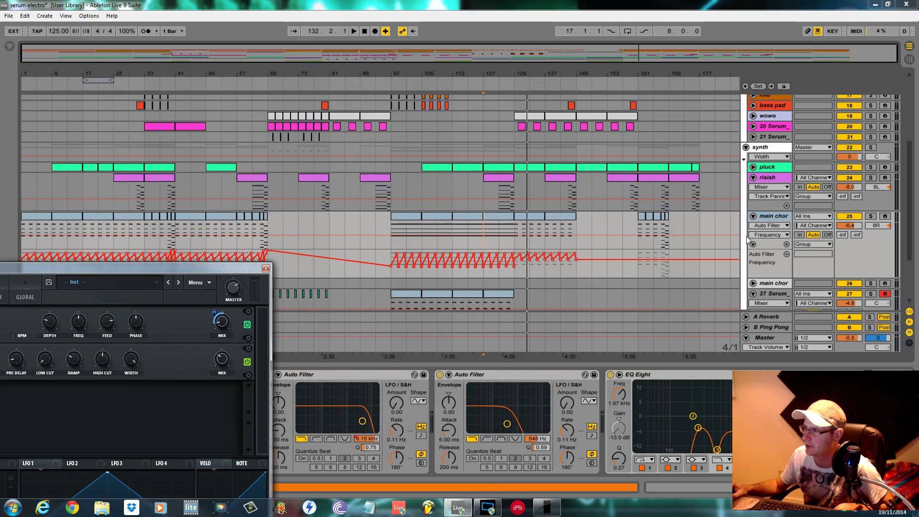
Select and solo track 27, showing its Ping Pong delay and EQ Eight, and play from bar 97.
left_click(753, 284)
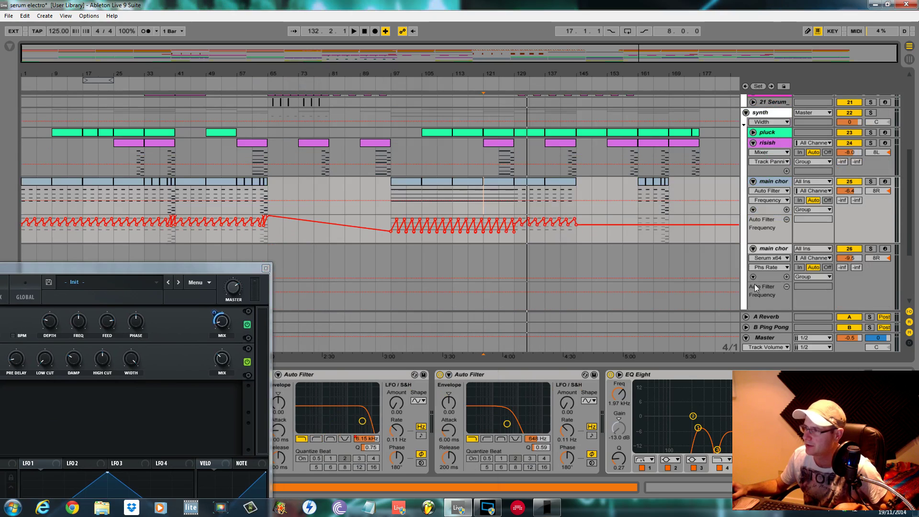
left_click(753, 249)
scroll(754, 250, "down", 3)
left_click(391, 247)
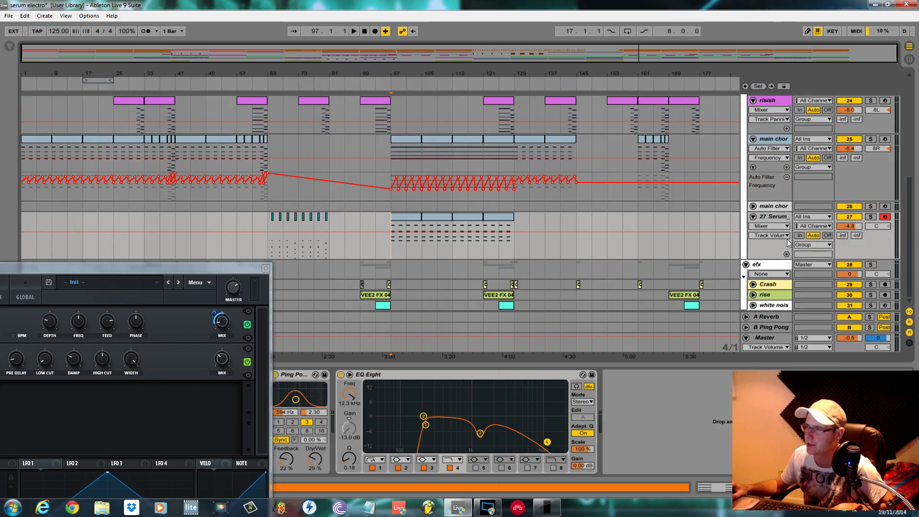
left_click(870, 217)
key("space")
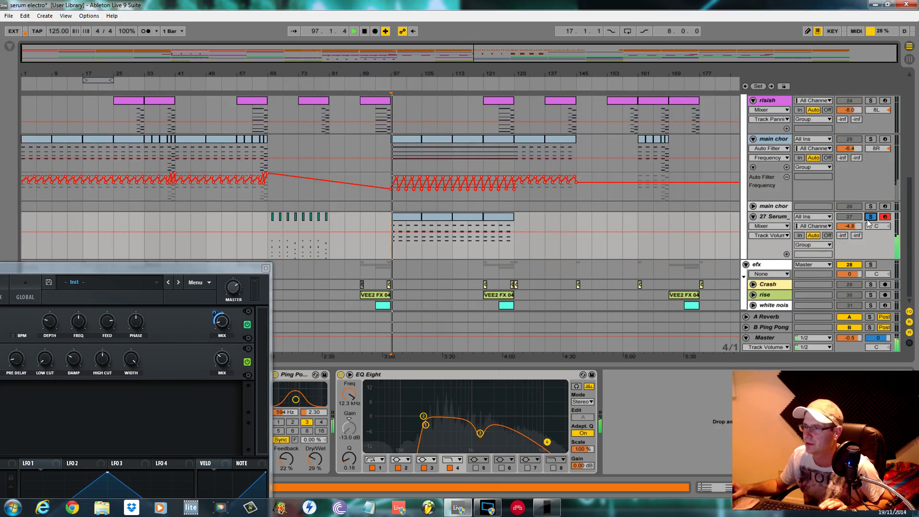